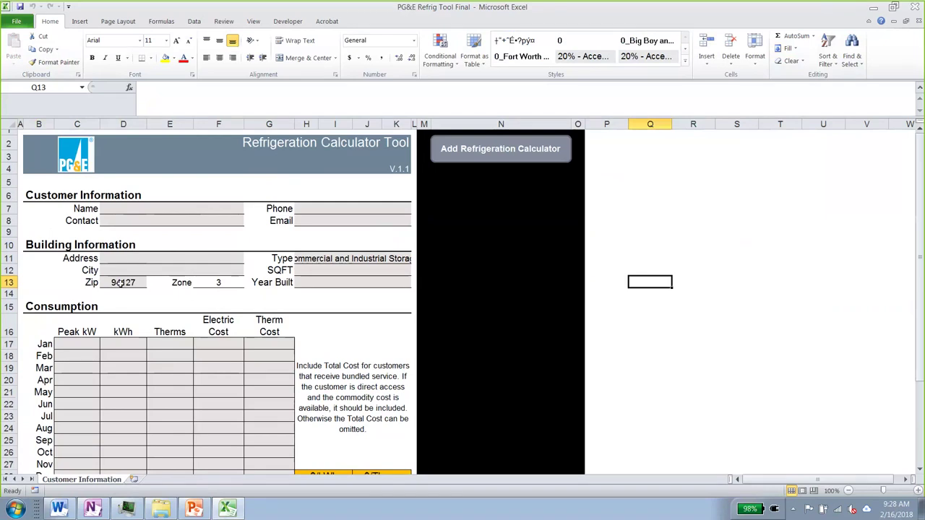
Step: Examine the building's zip code, climate zone, and the $/kWh and $/Therm rates on the Customer Information sheet
click(121, 283)
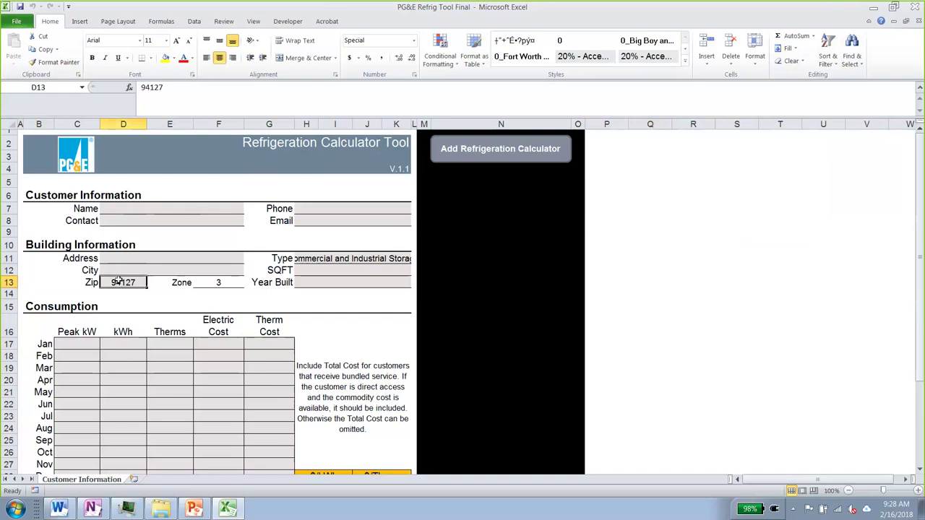
click(206, 282)
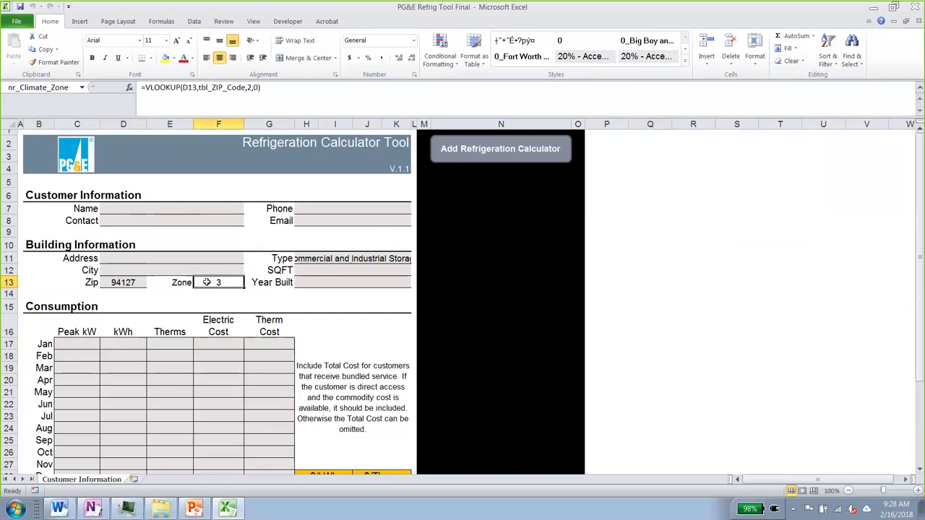
click(131, 283)
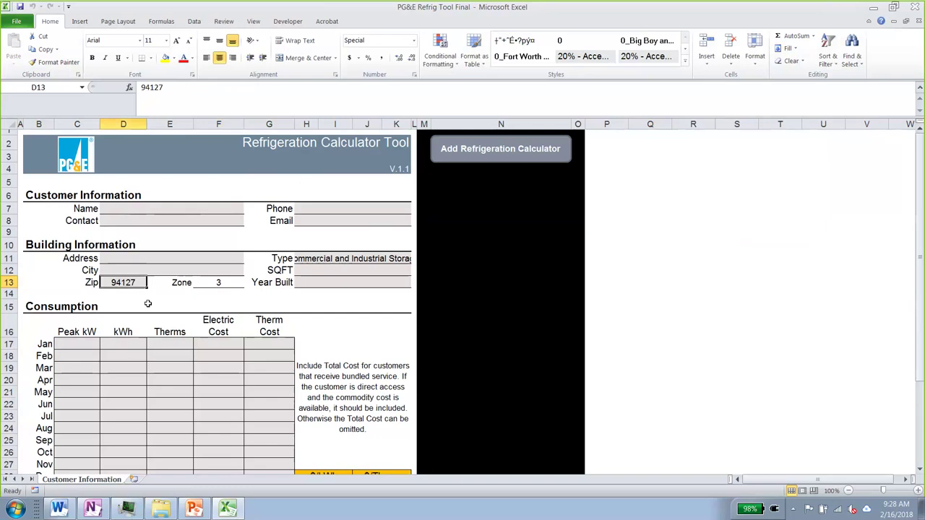
scroll(148, 304, down, 1)
drag(323, 455, 369, 455)
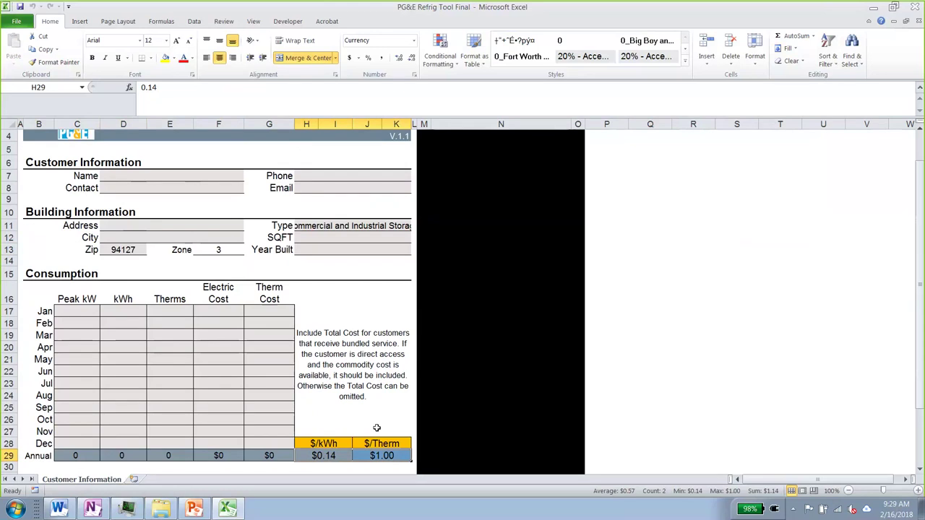
click(110, 250)
mouse_move(323, 448)
mouse_down()
mouse_move(357, 455)
mouse_move(333, 451)
mouse_move(335, 443)
mouse_up()
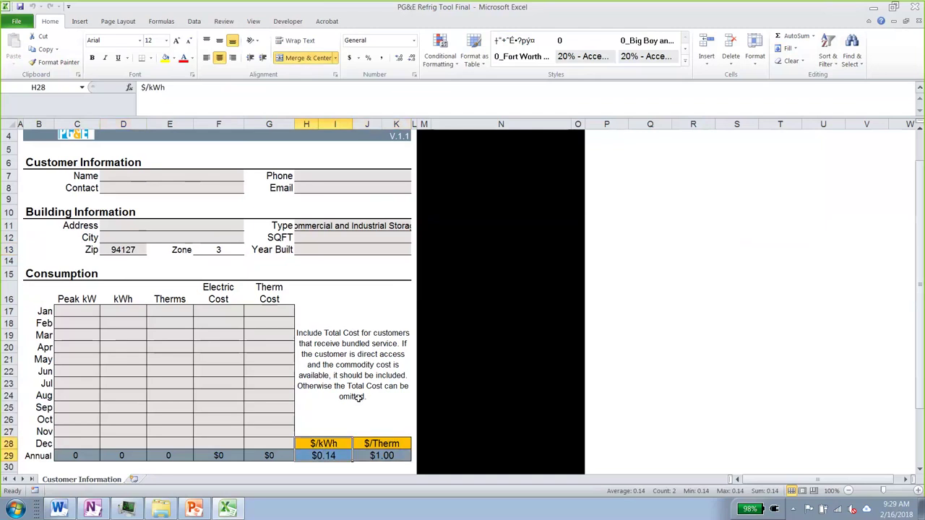
scroll(340, 407, up, 1)
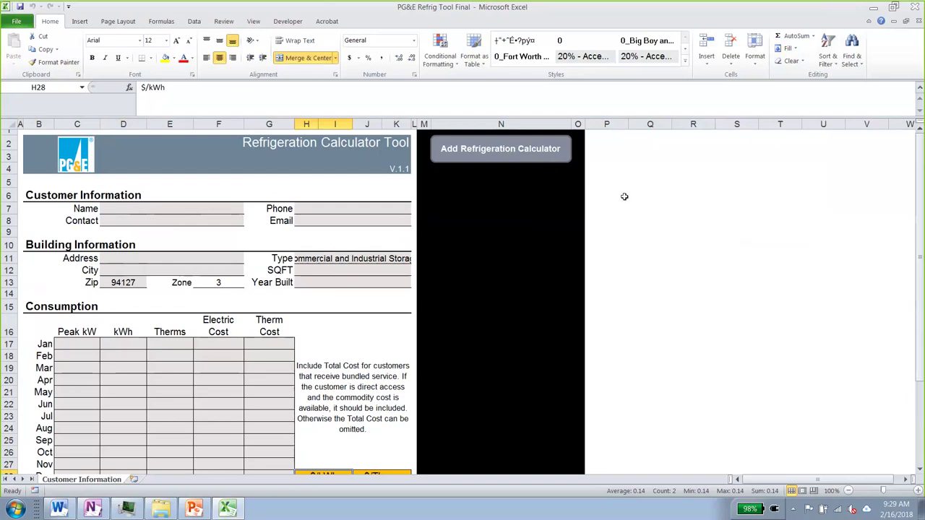
Step: Add a refrigeration calculator to the workbook and name the system "Refrigeration System 1"
click(539, 166)
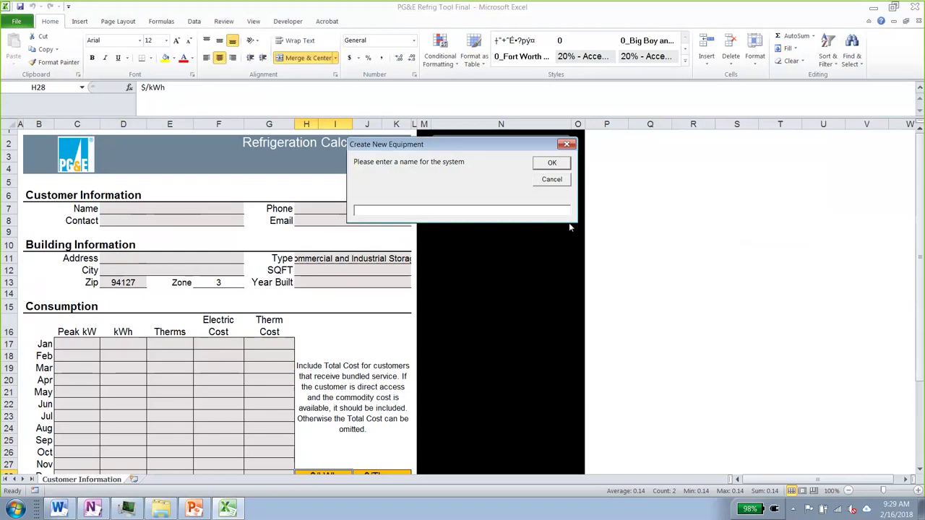
text(Refrigeration SYste)
key(BackSpace)
key(BackSpace)
key(BackSpace)
key(BackSpace)
text(ystem)
click(551, 165)
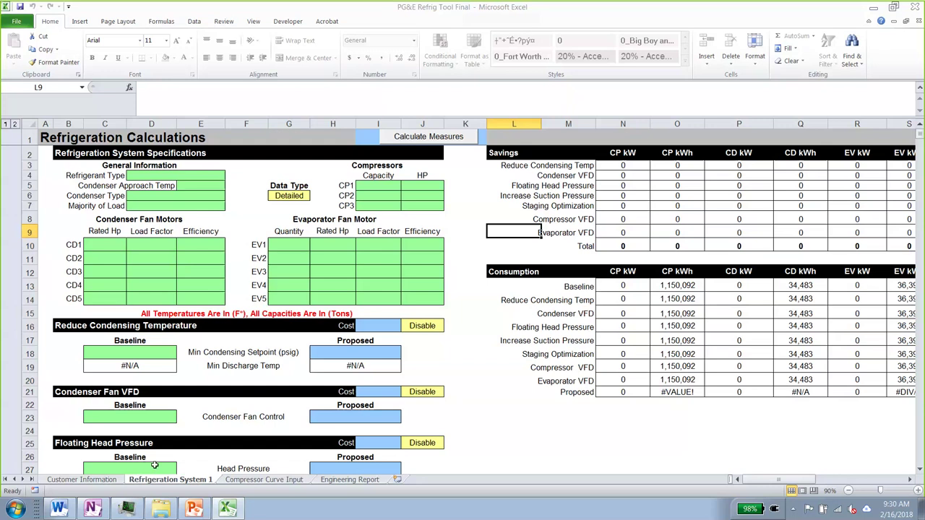
Step: Look through the Customer Information, Refrigeration System 1, Compressor Curve Input and Engineering Report sheets
key(ctrl+Page_Up)
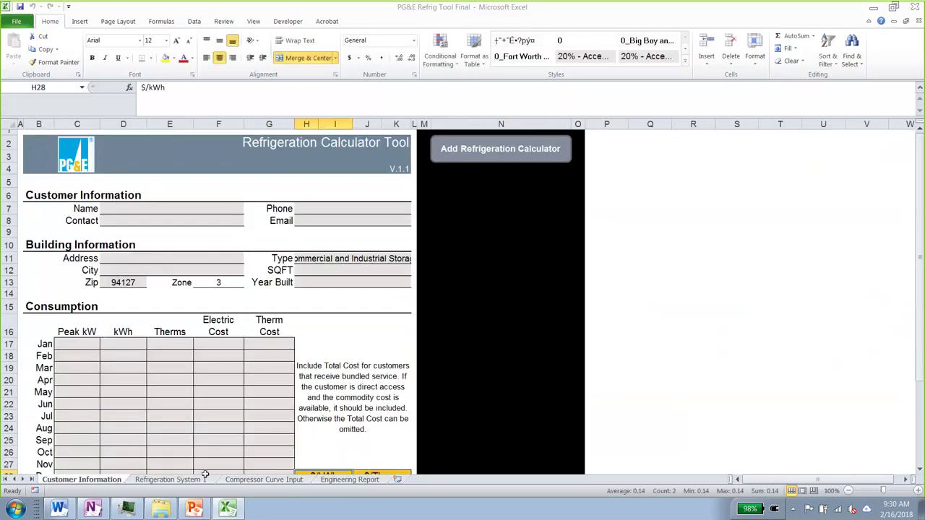
click(205, 475)
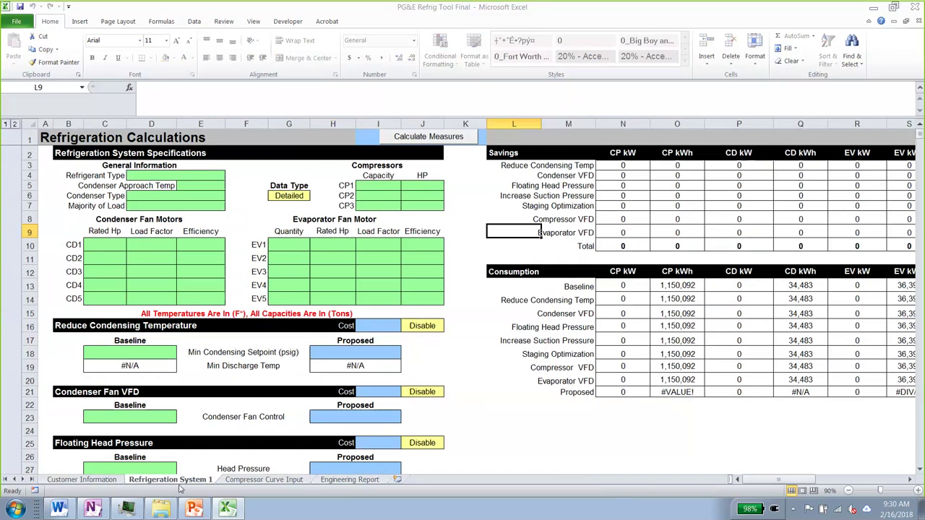
click(257, 479)
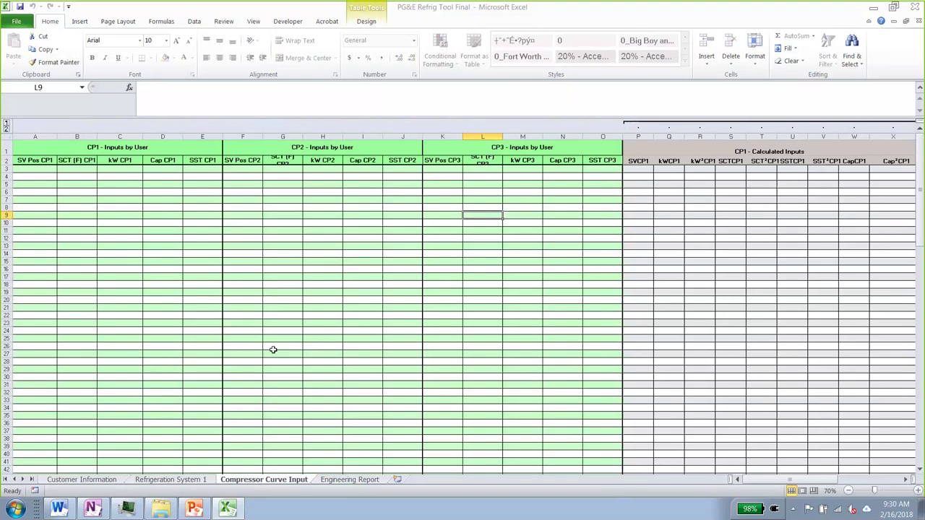
click(340, 480)
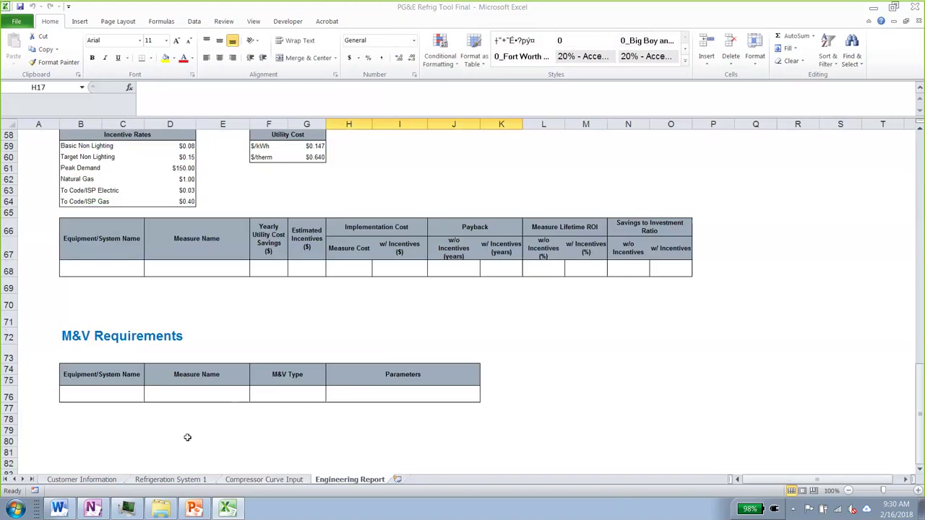
Step: Examine the Refrigeration System 1 sheet's green baseline specification cells and the blue cost and proposed cells of the efficiency measures
click(163, 482)
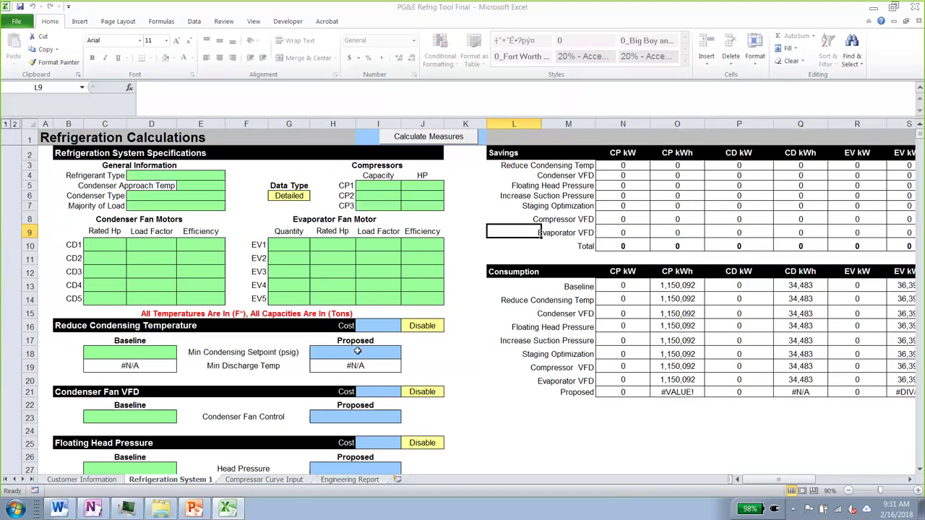
scroll(357, 349, down, 4)
scroll(357, 350, up, 4)
click(210, 299)
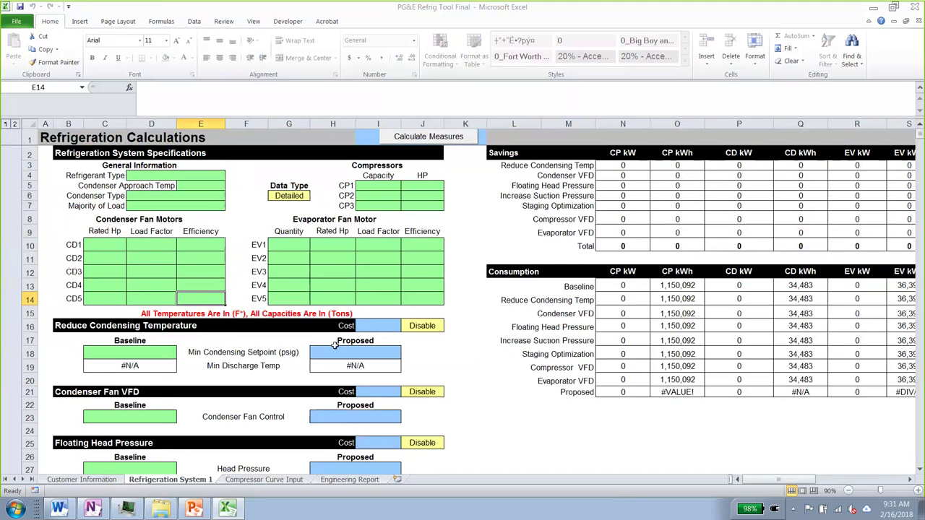
click(360, 326)
click(360, 353)
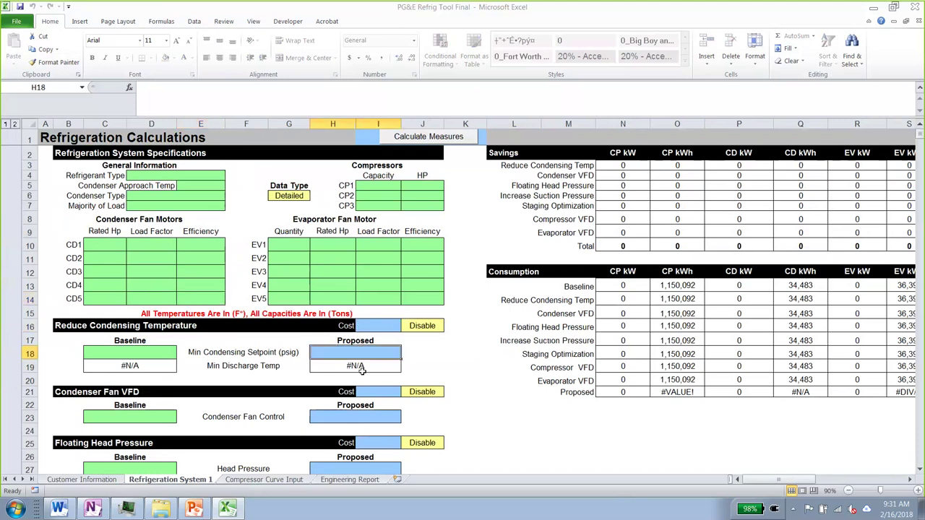
click(363, 419)
scroll(364, 420, down, 2)
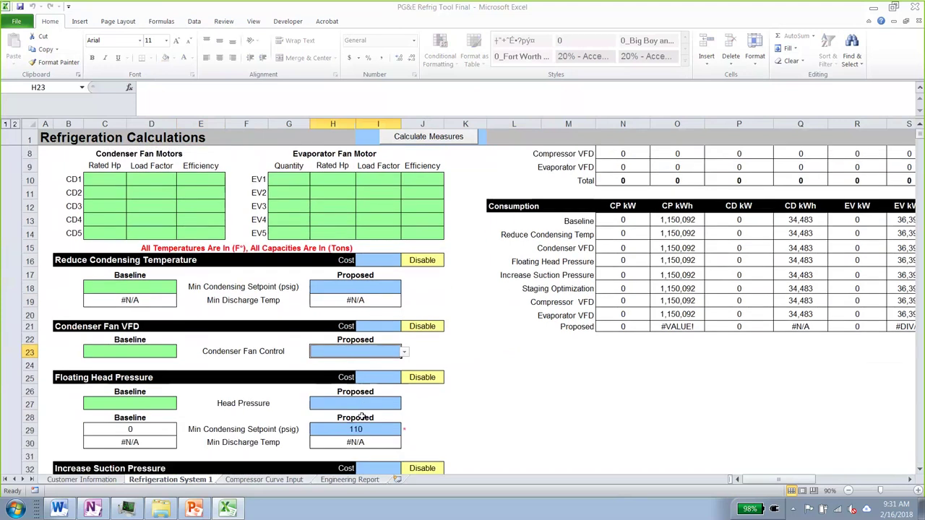
scroll(362, 417, down, 1)
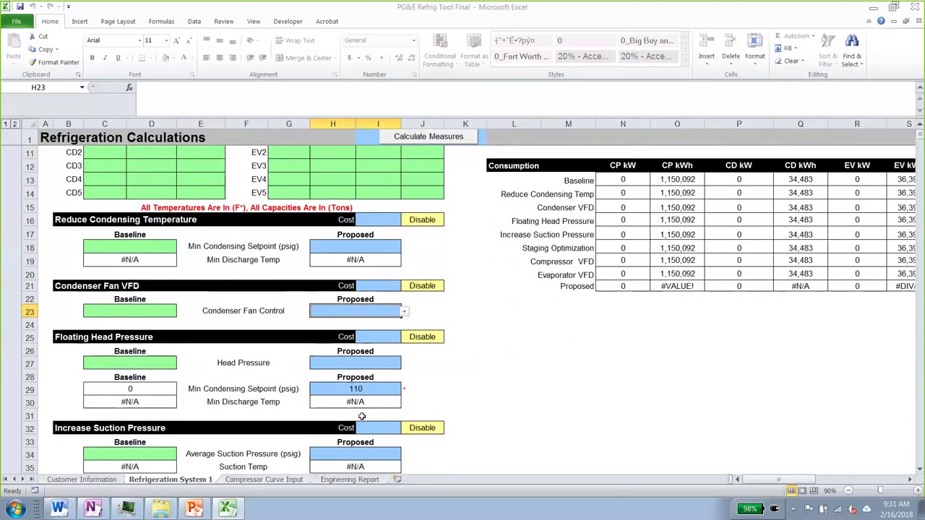
scroll(362, 416, up, 3)
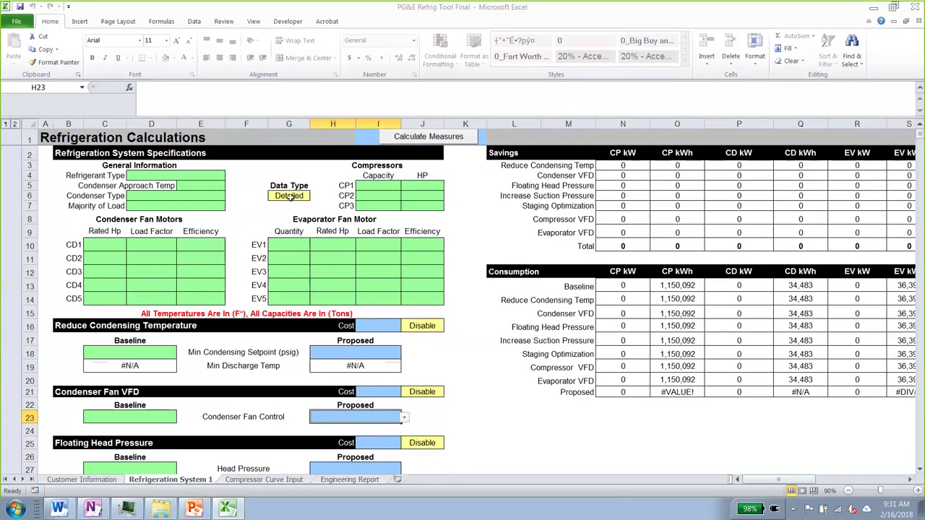
Step: Check the options offered for Data Type and for the Reduce Condensing Temperature measure's enable setting without changing either
click(289, 196)
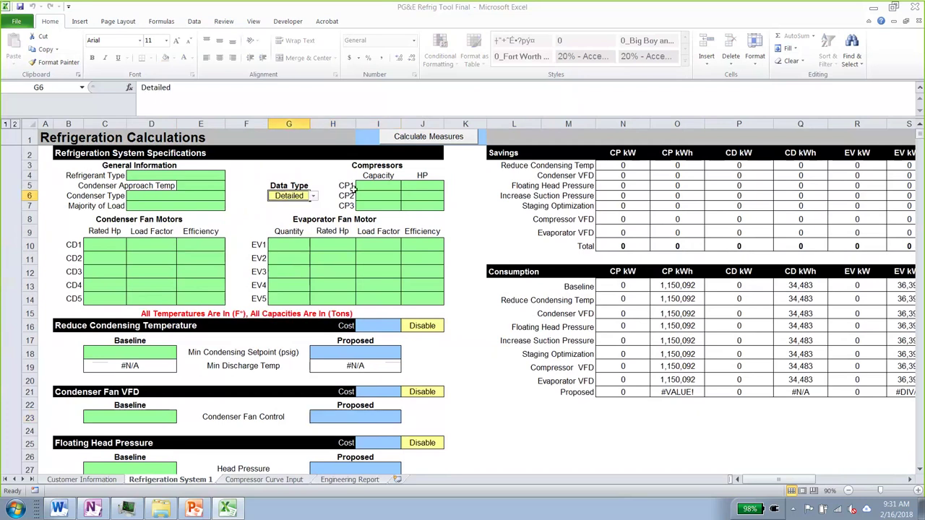
click(315, 197)
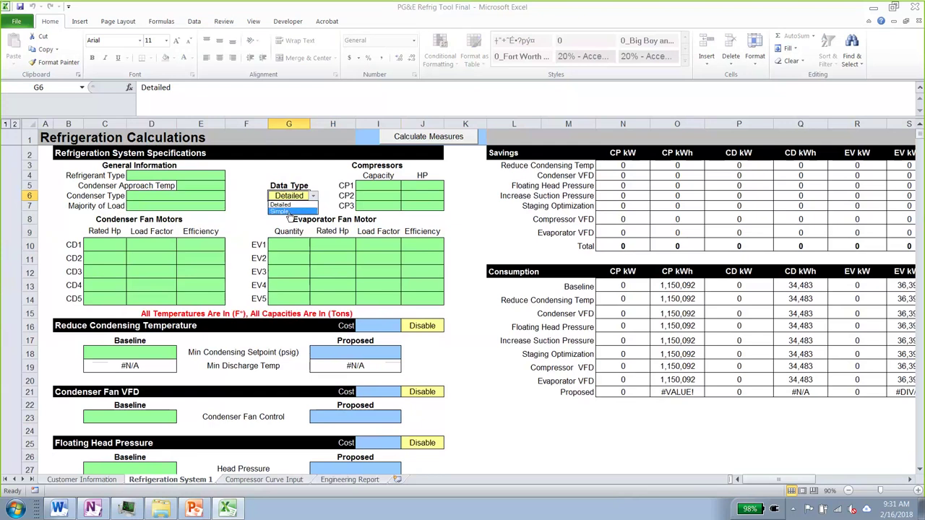
key(Escape)
click(428, 325)
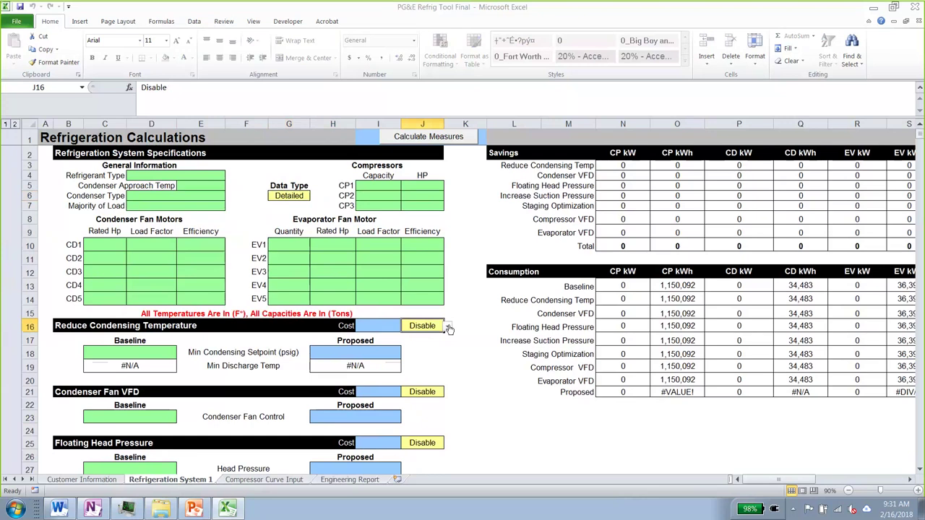
click(449, 326)
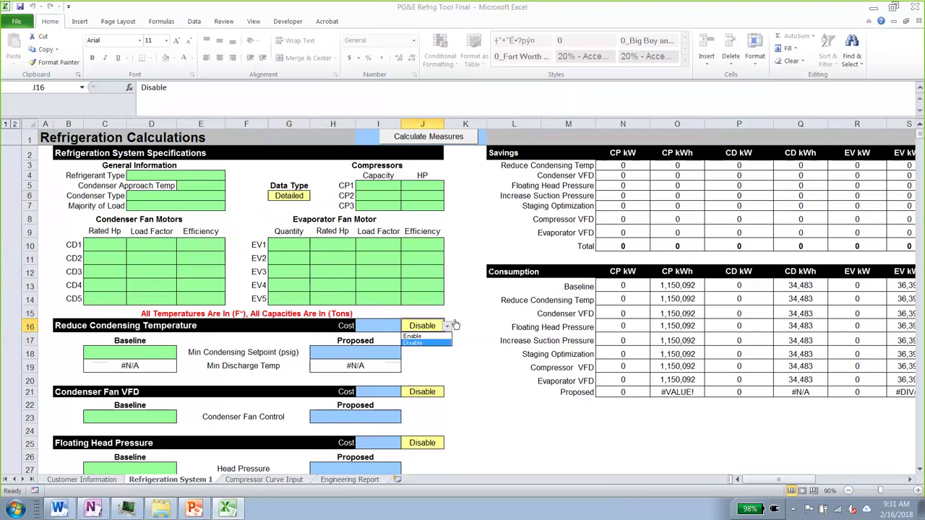
key(Escape)
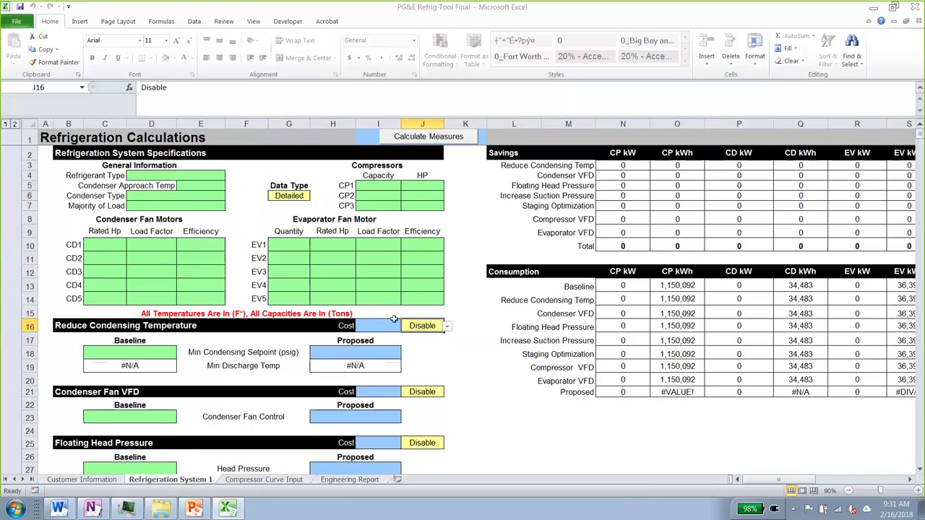
Step: Examine the remaining efficiency measures, the Processing section with its assumptions and calculated variables, and the hourly Calculation Engine table
scroll(394, 320, down, 7)
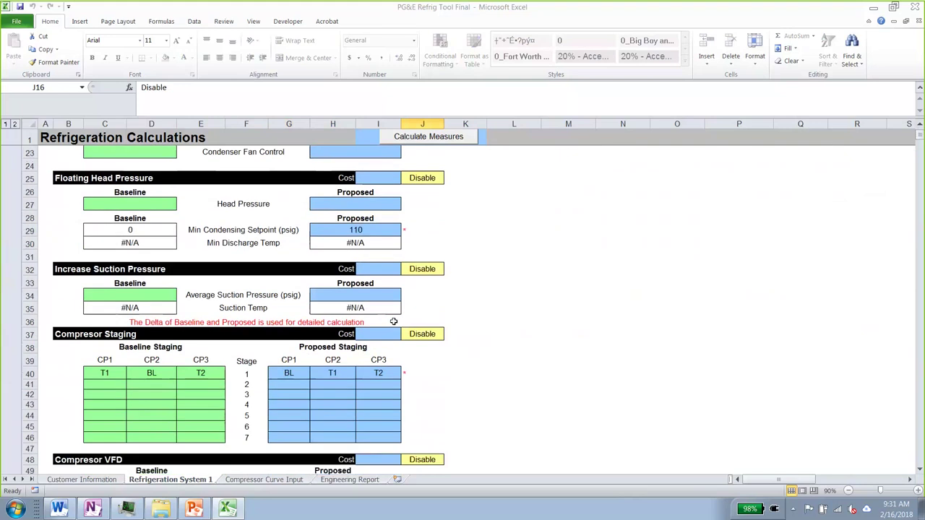
scroll(394, 322, down, 8)
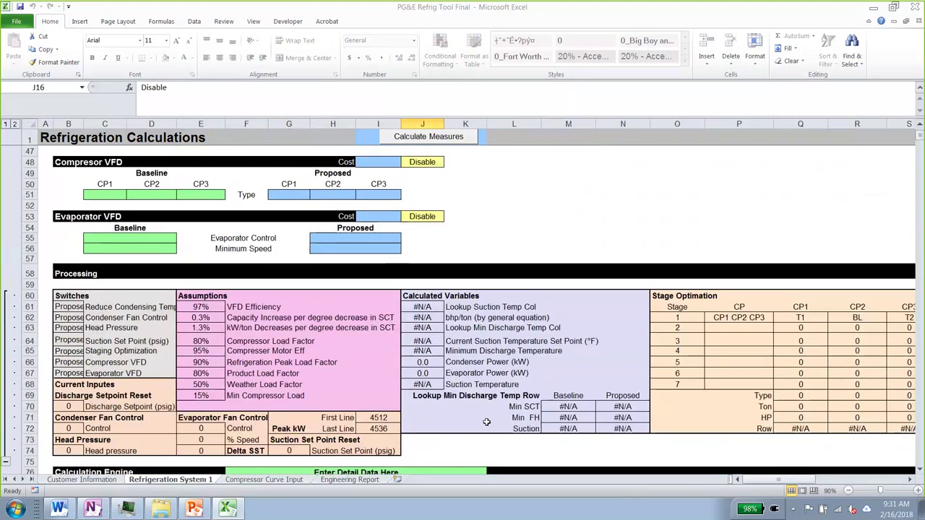
scroll(435, 333, down, 1)
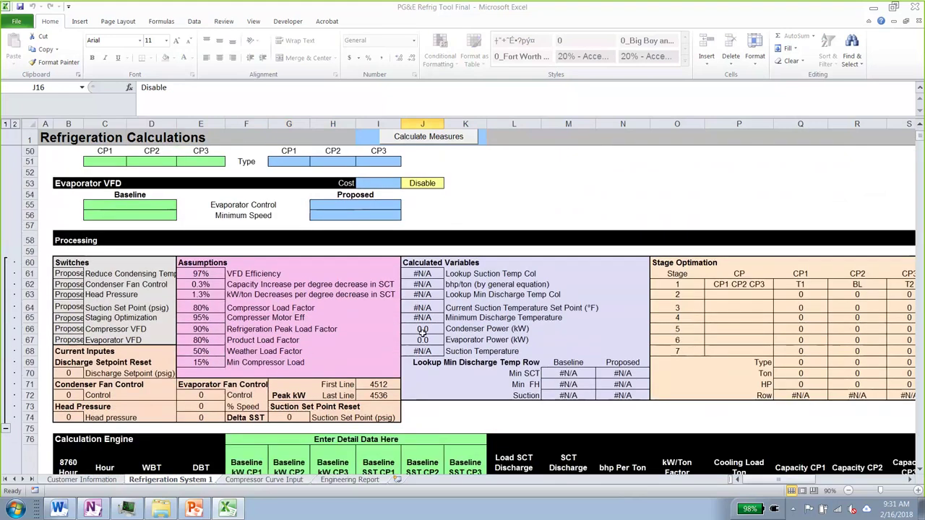
scroll(422, 331, down, 1)
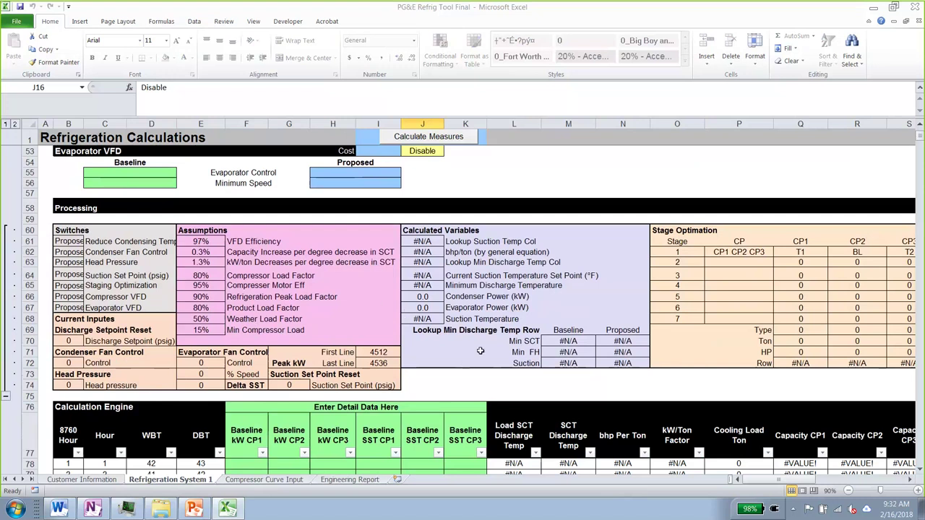
scroll(369, 280, down, 4)
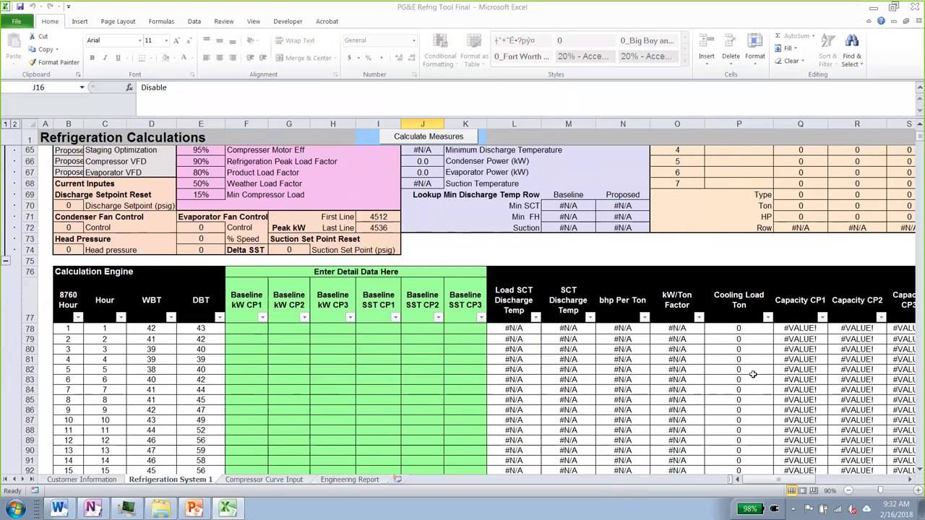
drag(780, 480, 646, 327)
scroll(629, 333, up, 10)
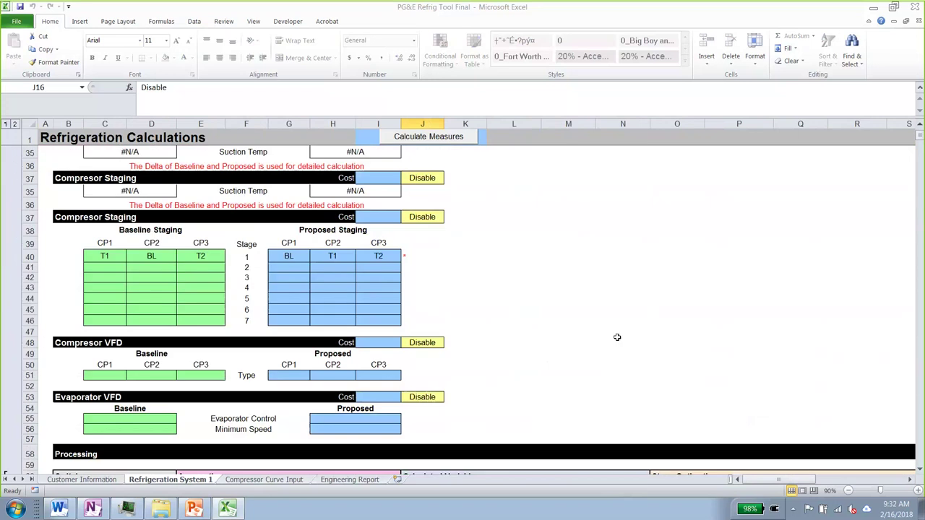
scroll(617, 338, up, 10)
Step: Examine the Savings and Consumption tables, including the Incentives cells for each measure
mouse_move(792, 485)
mouse_down()
mouse_move(808, 482)
mouse_move(777, 482)
mouse_up()
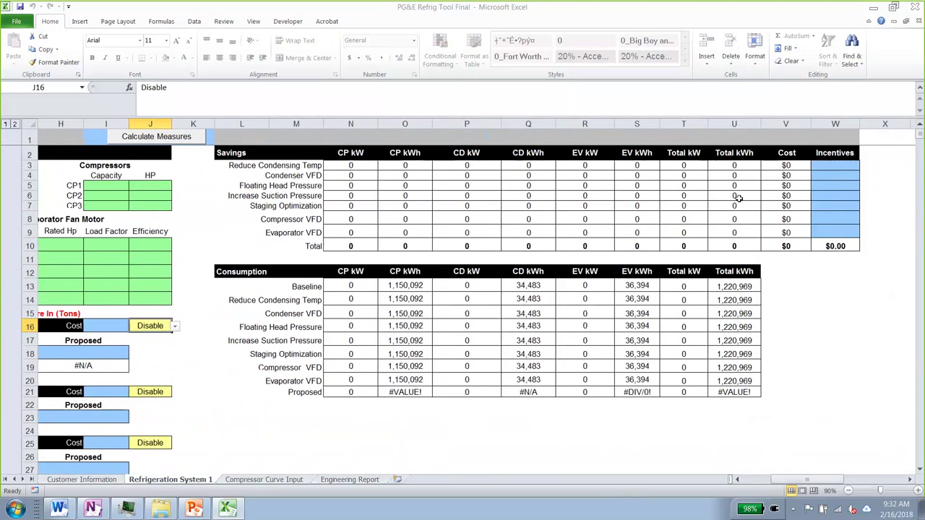
drag(822, 165, 830, 235)
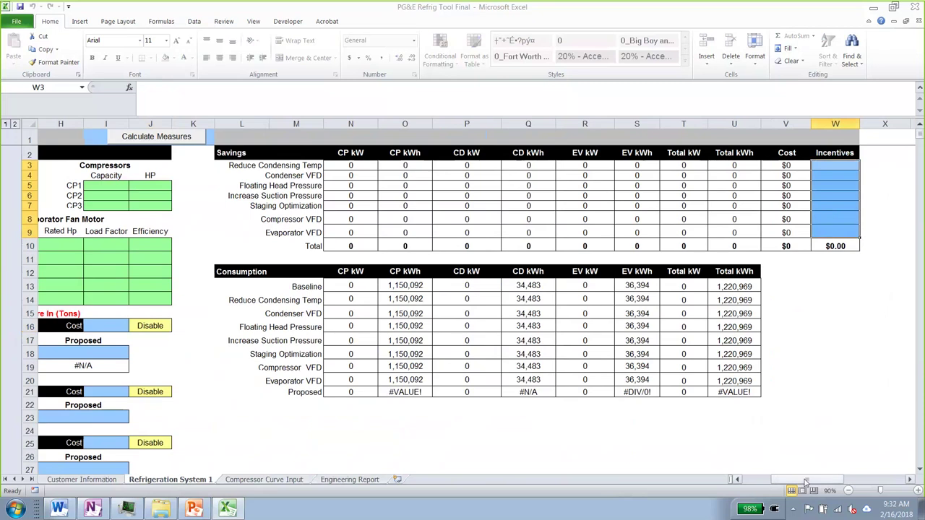
drag(806, 483, 777, 483)
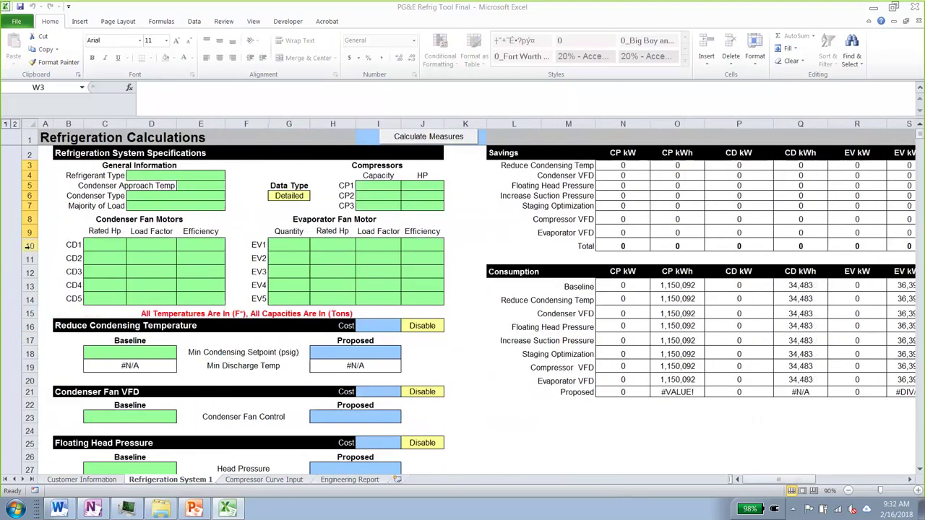
Step: Set the Refrigerant Type in the General Information section to Ammonia
click(198, 177)
click(228, 176)
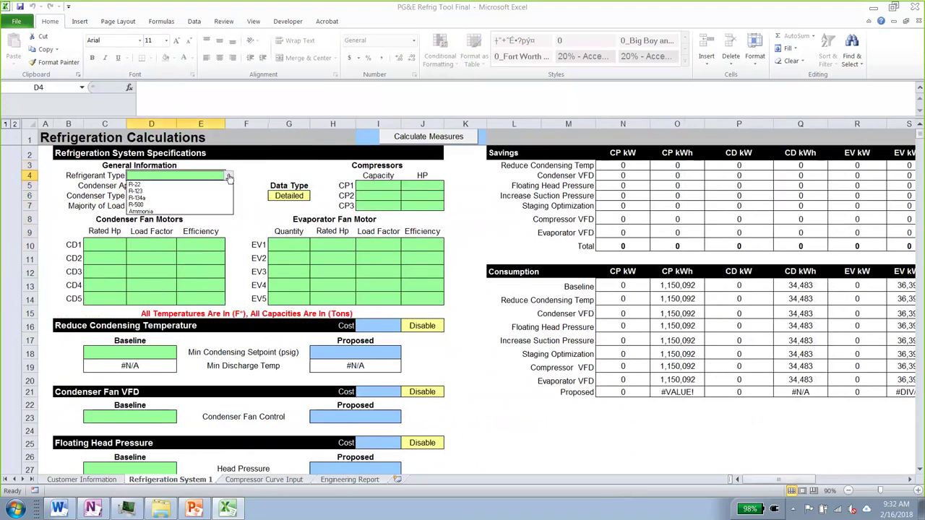
click(203, 211)
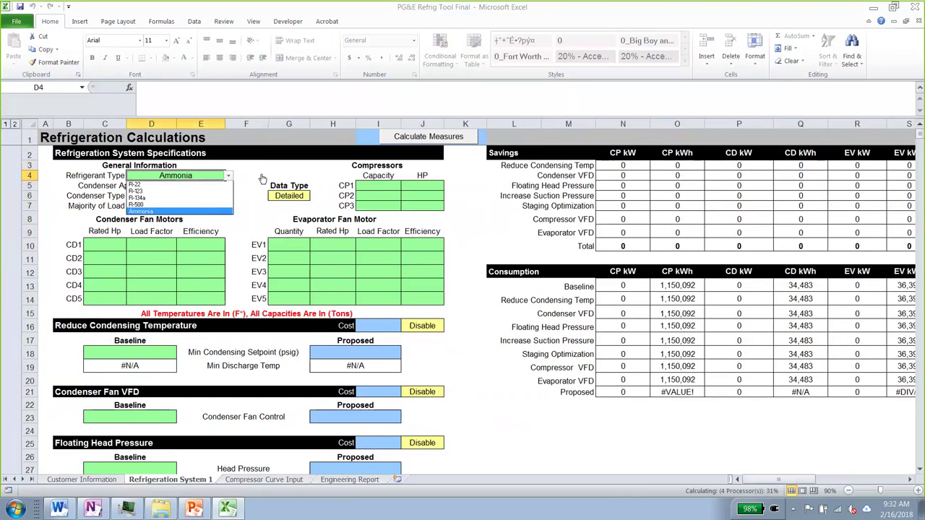
click(263, 178)
Step: Complete the General Information section with a Condenser Approach Temp of 12, Condenser Type Air Cooled and Majority of Load Product Load
click(184, 185)
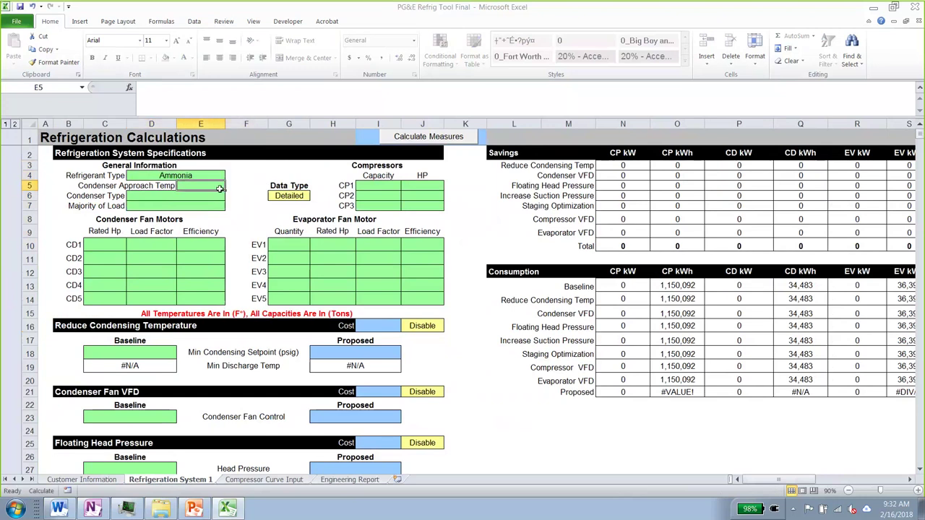
text(12)
click(186, 196)
click(229, 196)
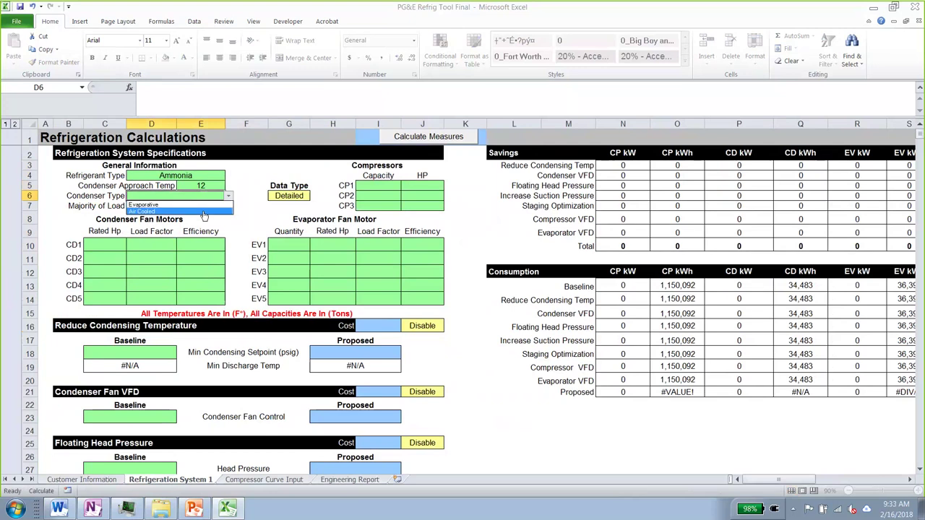
click(202, 211)
click(197, 207)
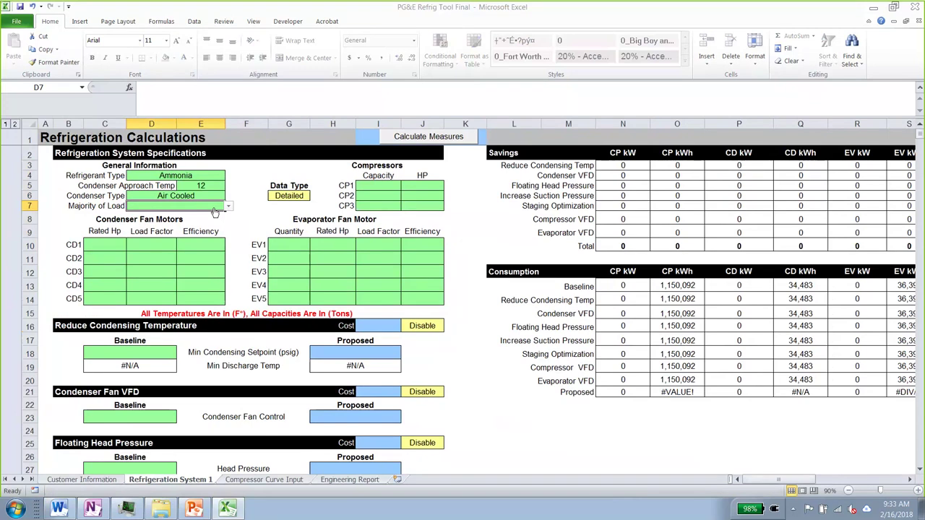
click(228, 206)
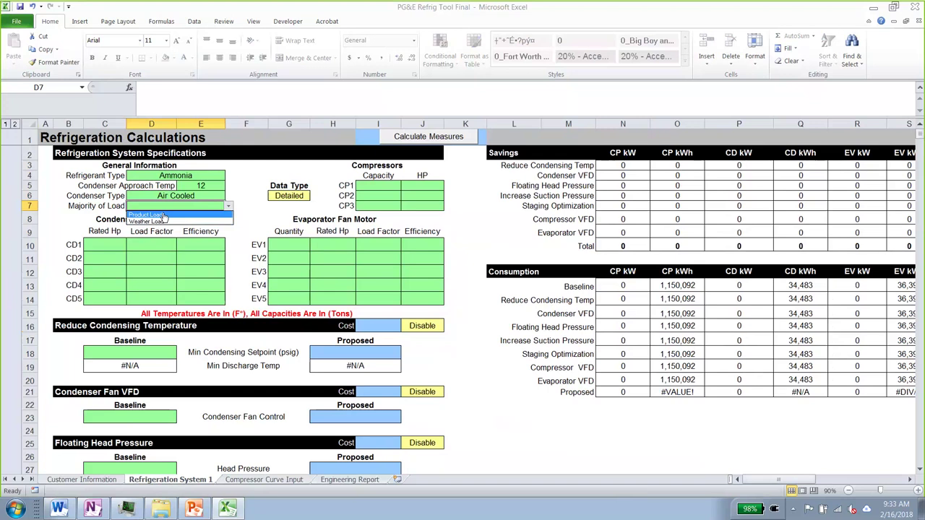
Step: Enter a capacity of 50 and 100 HP for compressor CP1
click(364, 185)
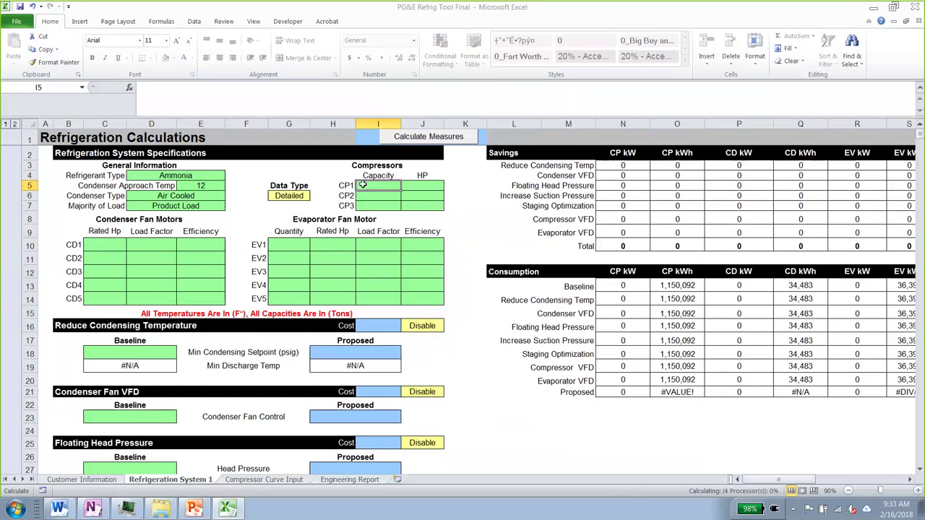
text(50)
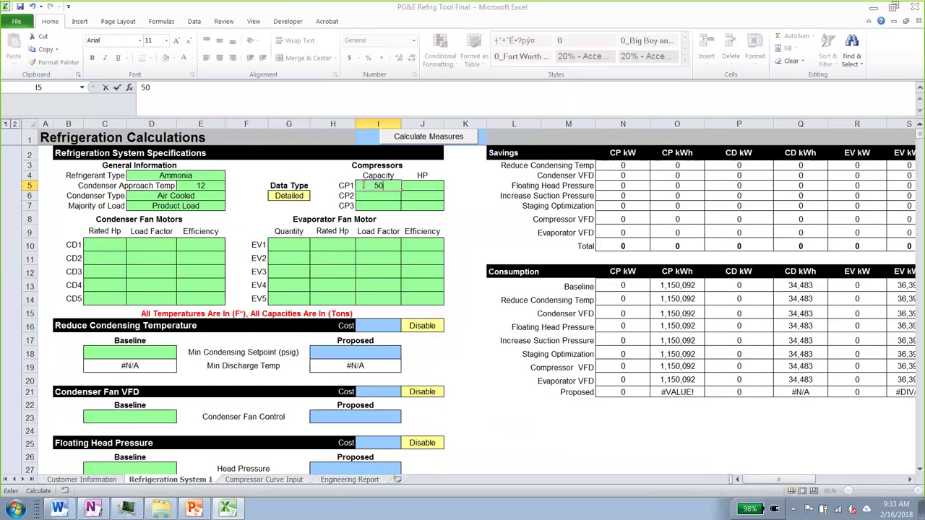
click(419, 186)
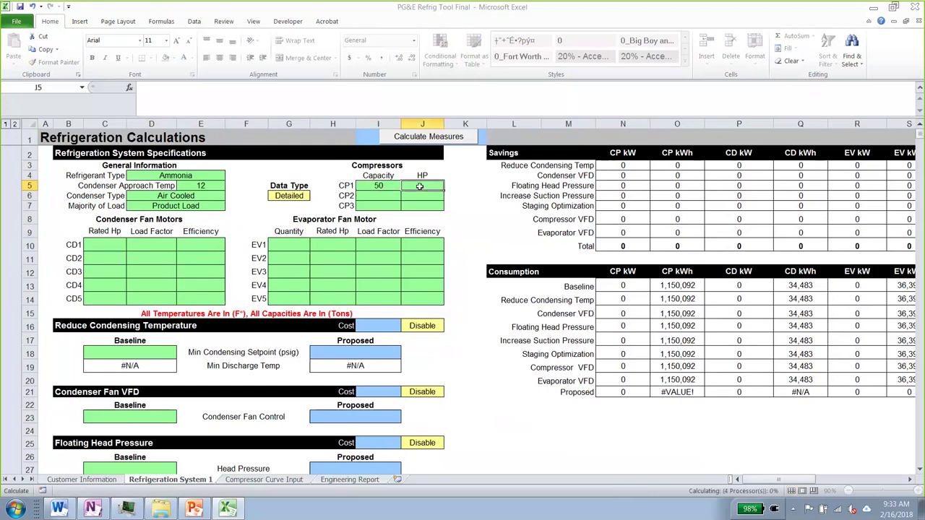
text(100)
Step: Enter condenser fan motor CD1 with a Rated Hp of 5, Load Factor of 80% and Efficiency of 90%
click(98, 246)
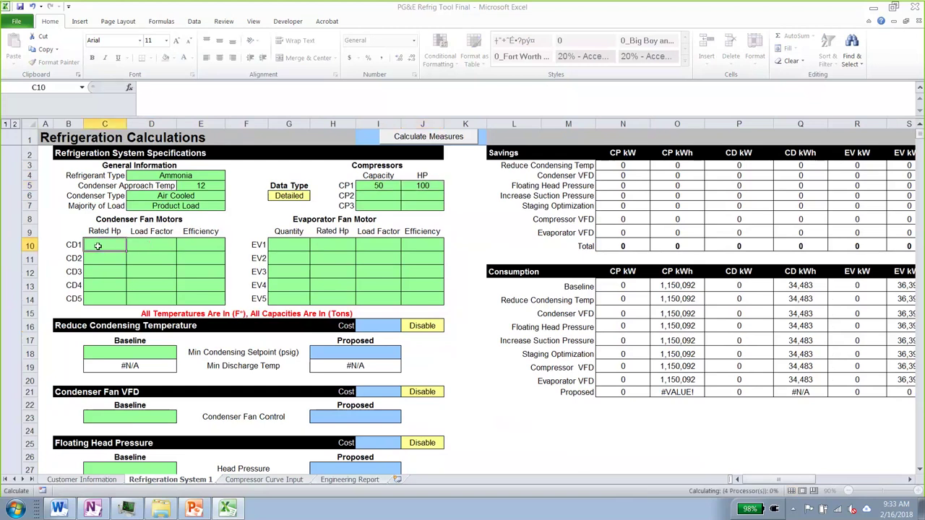
text(5)
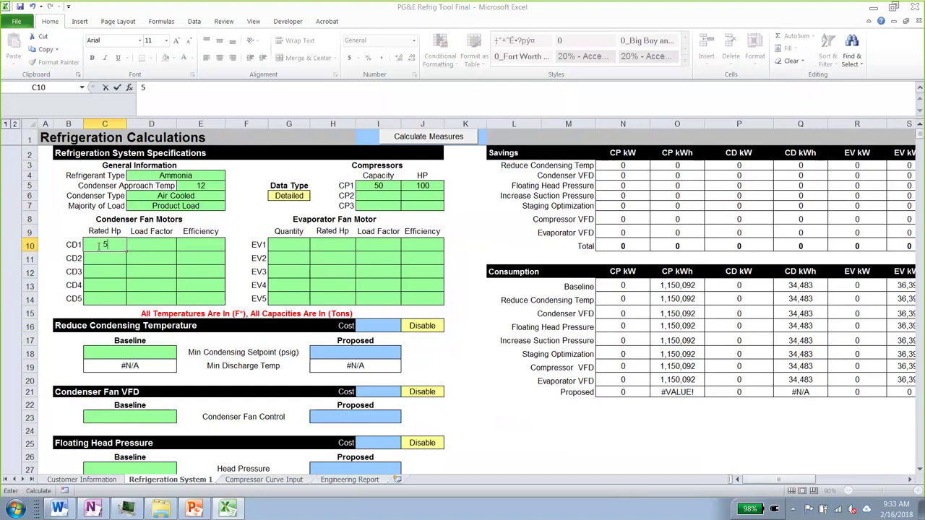
click(151, 247)
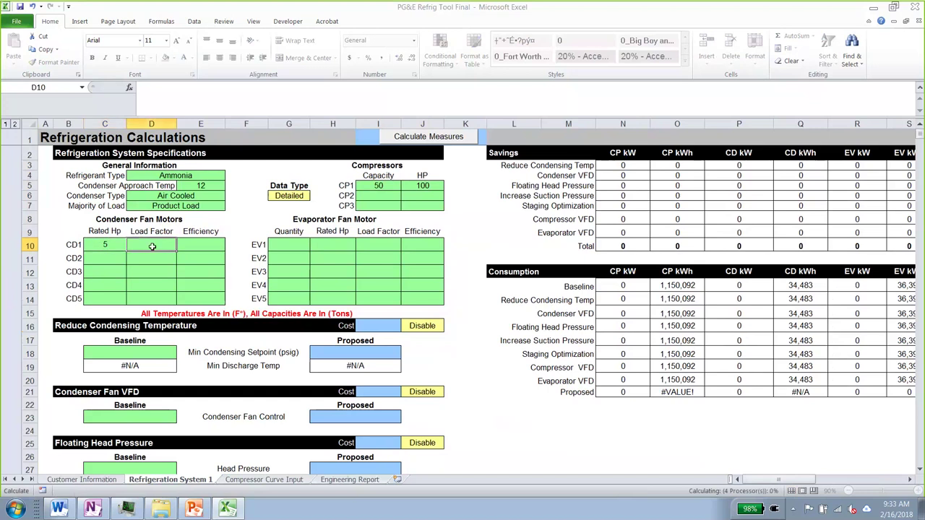
text(80%)
click(211, 246)
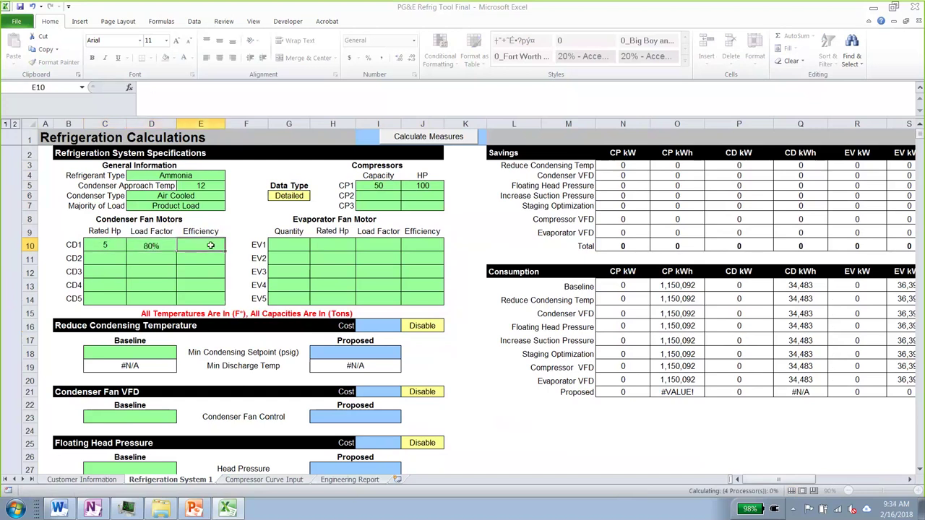
text(90%)
Step: Enter evaporator fan motor EV1 with Quantity 2, Rated Hp 5, Load Factor 80% and Efficiency 90%
click(297, 245)
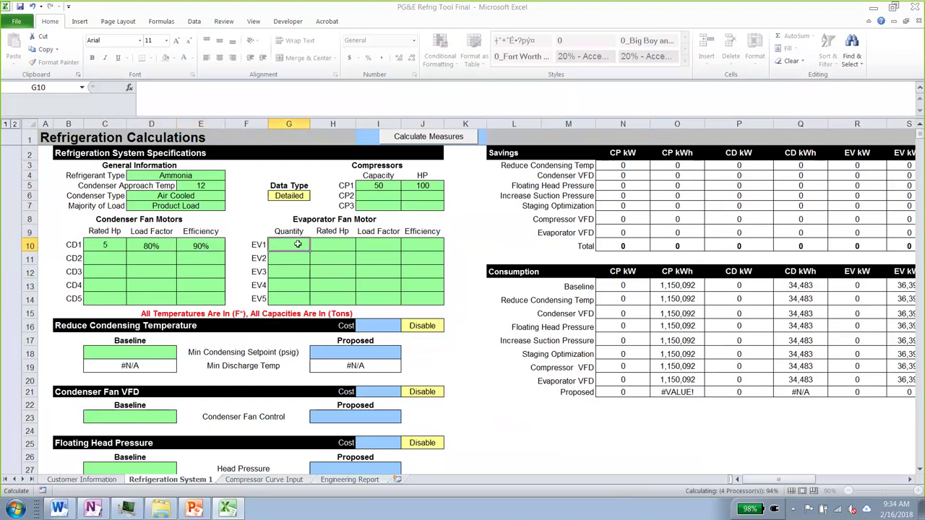
text(2)
click(328, 246)
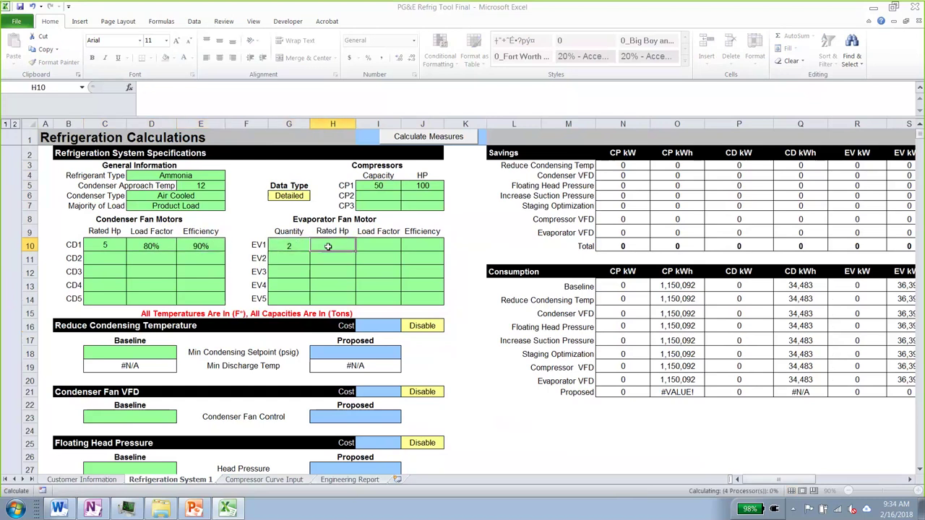
text(5)
click(376, 247)
text(80)
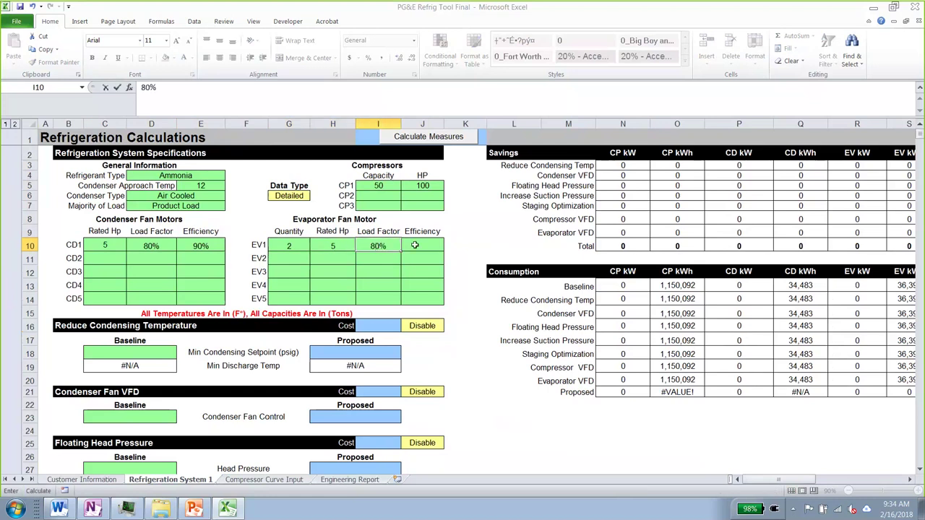
click(415, 246)
text(90)
click(462, 297)
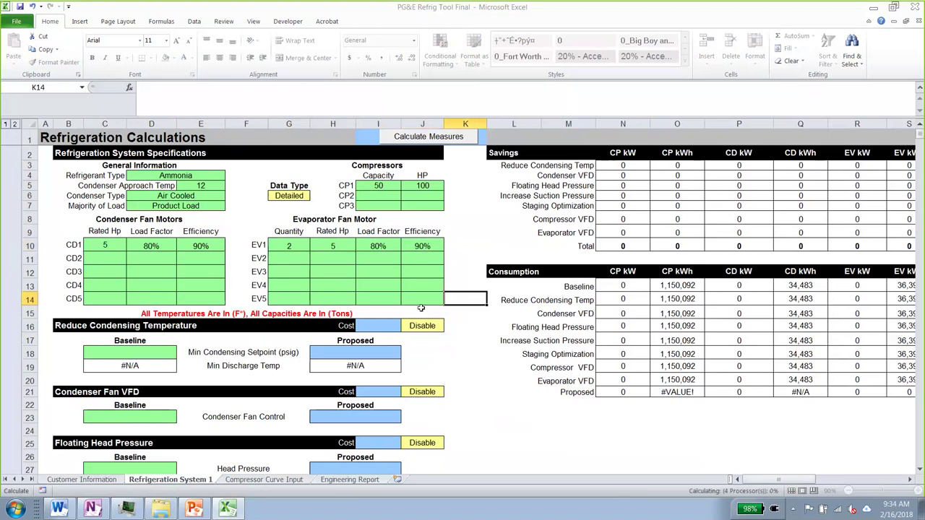
scroll(103, 310, down, 1)
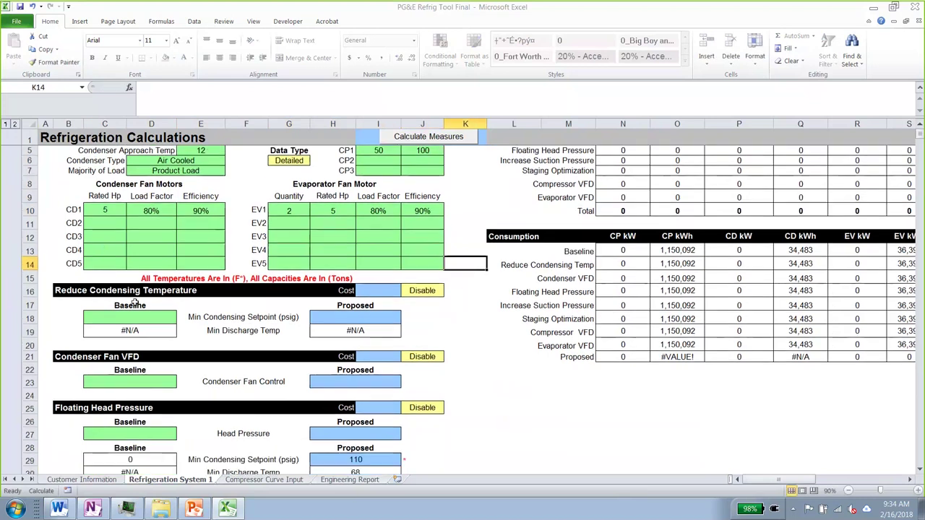
click(69, 291)
scroll(65, 292, up, 1)
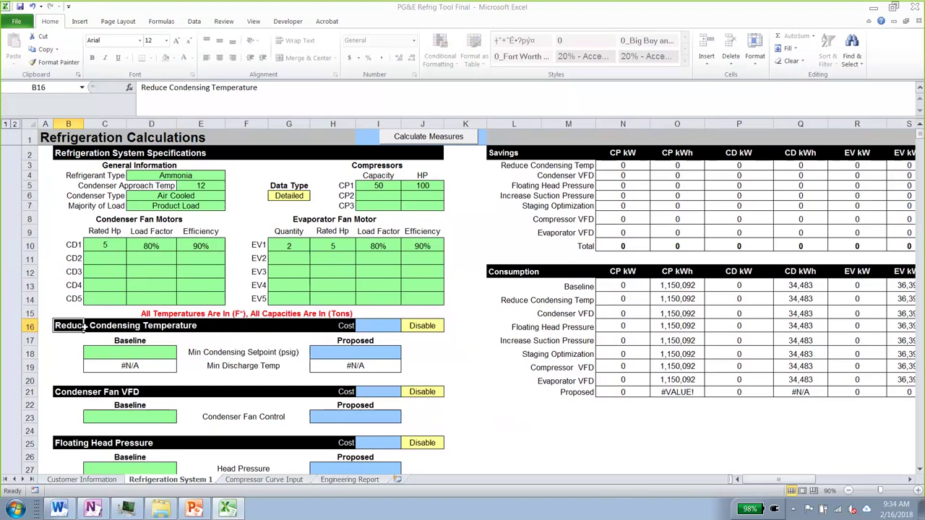
Step: Set the Data Type in the Refrigeration System Specifications to Simple
click(281, 186)
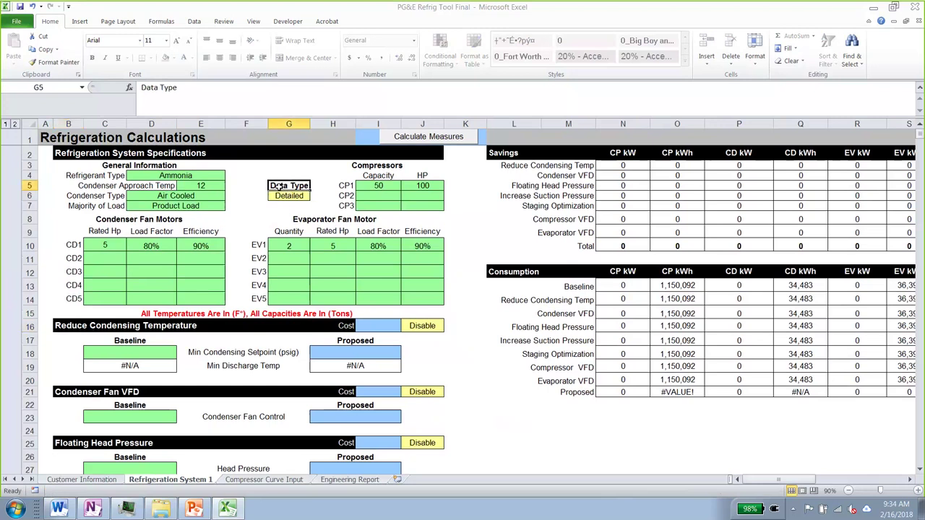
click(288, 199)
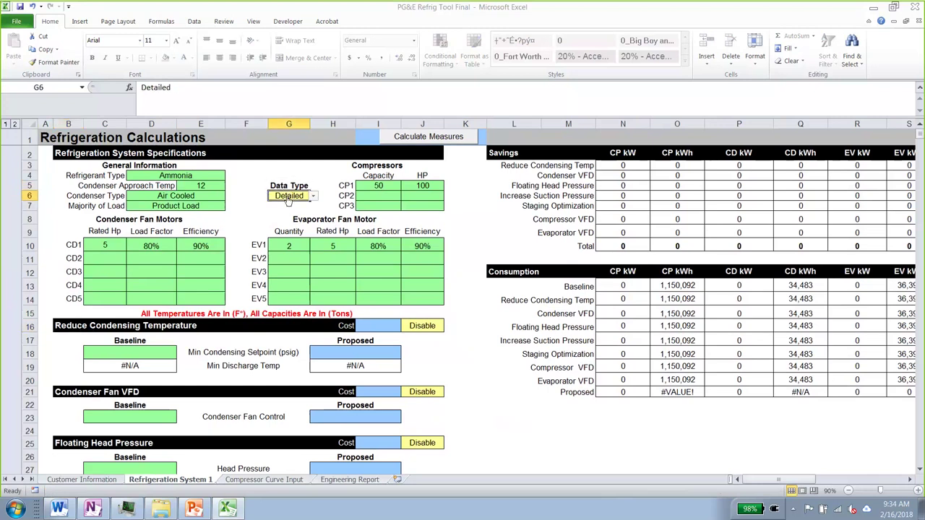
click(290, 185)
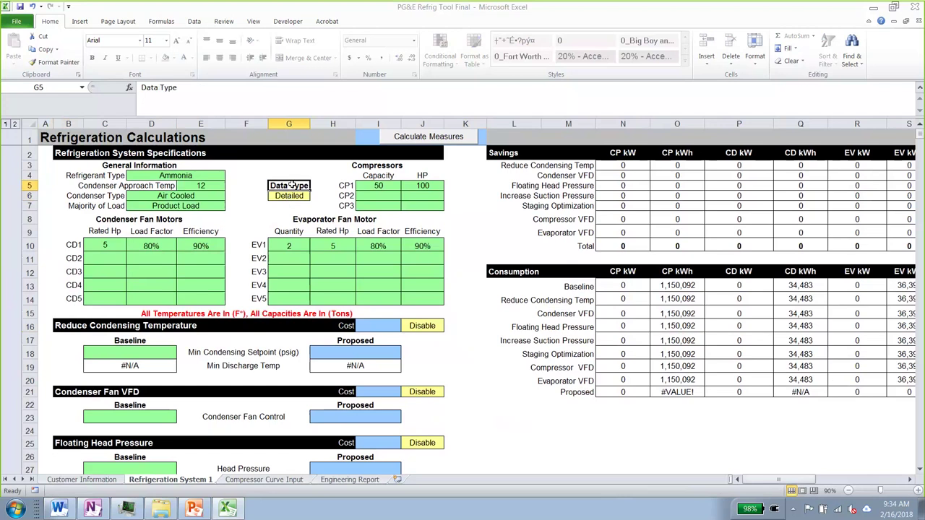
click(289, 198)
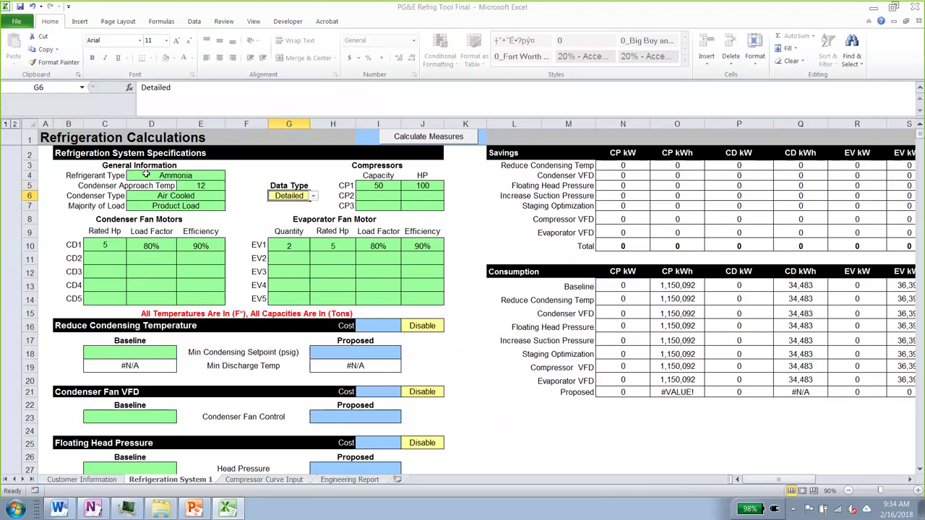
click(313, 195)
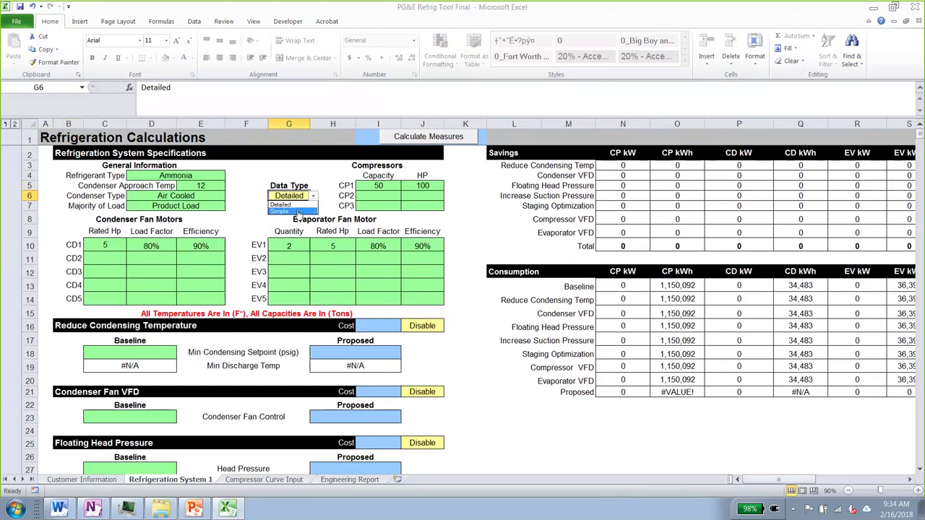
click(468, 357)
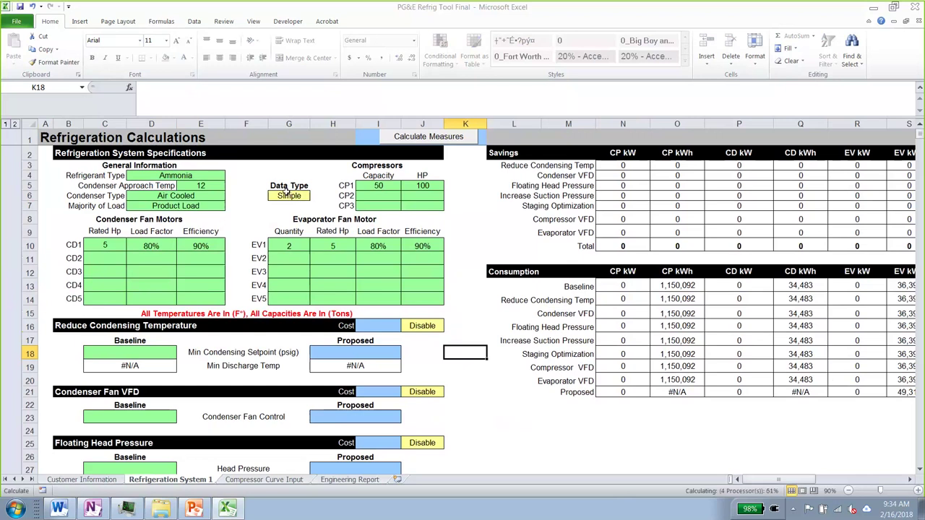
Step: Set the baseline Min Condensing Setpoint under Reduce Condensing Temperature to 125 psig and the baseline Condenser Fan Control to On-Off
scroll(194, 316, down, 1)
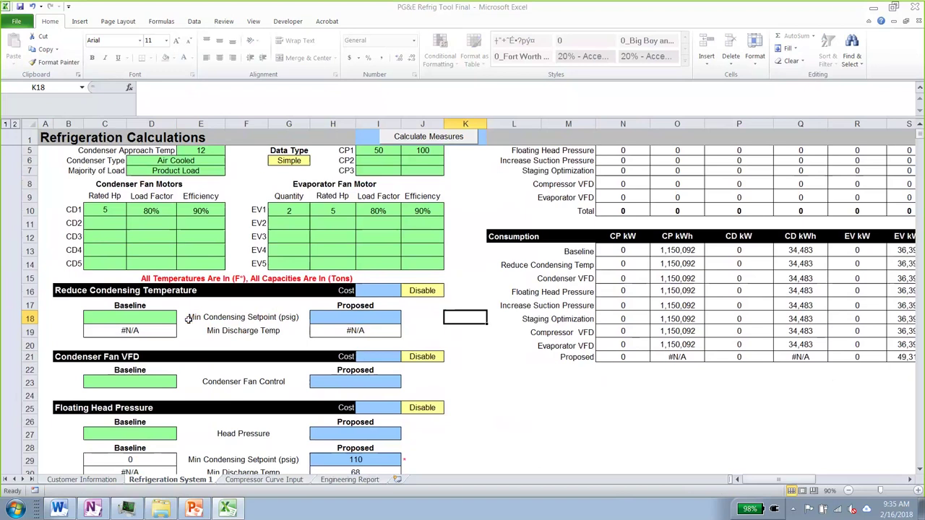
click(144, 318)
text(125)
key(Return)
scroll(141, 351, down, 2)
click(180, 311)
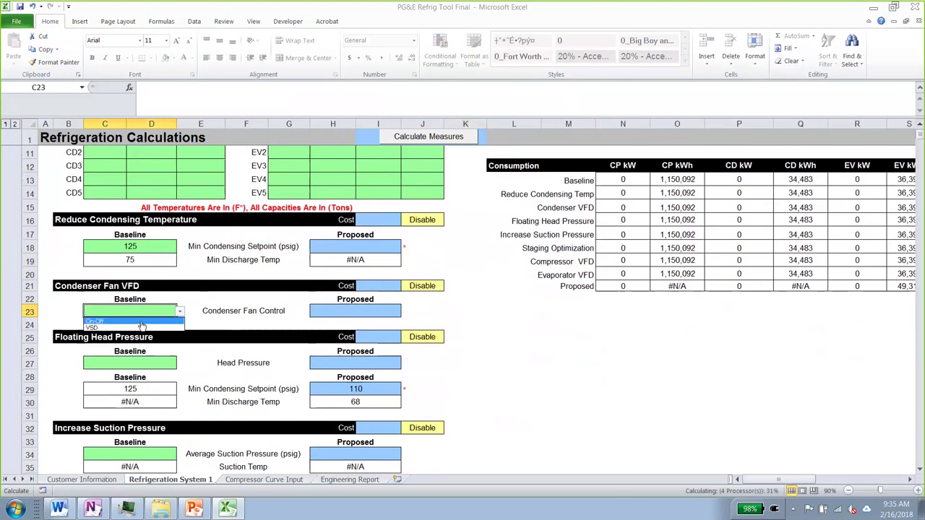
Step: Set the baseline Head Pressure in the Floating Head Pressure measure to Fixed
click(150, 363)
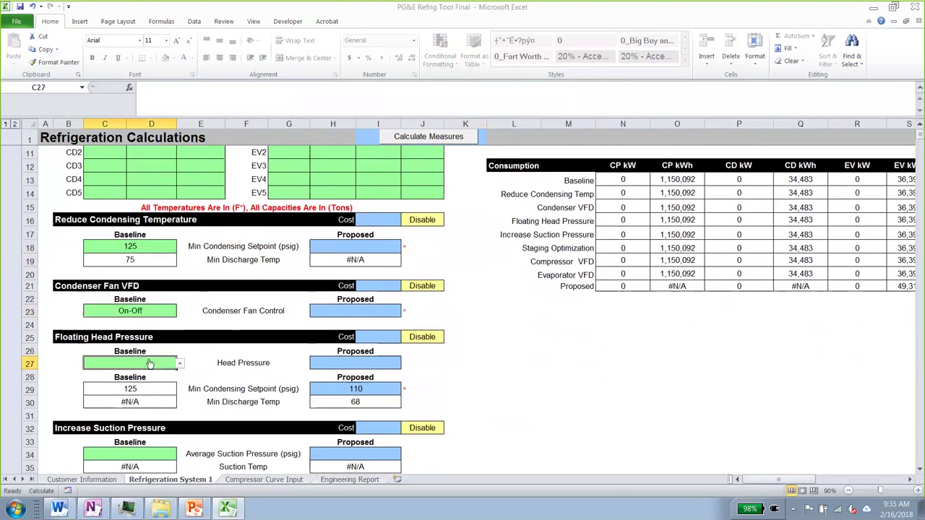
scroll(147, 358, down, 1)
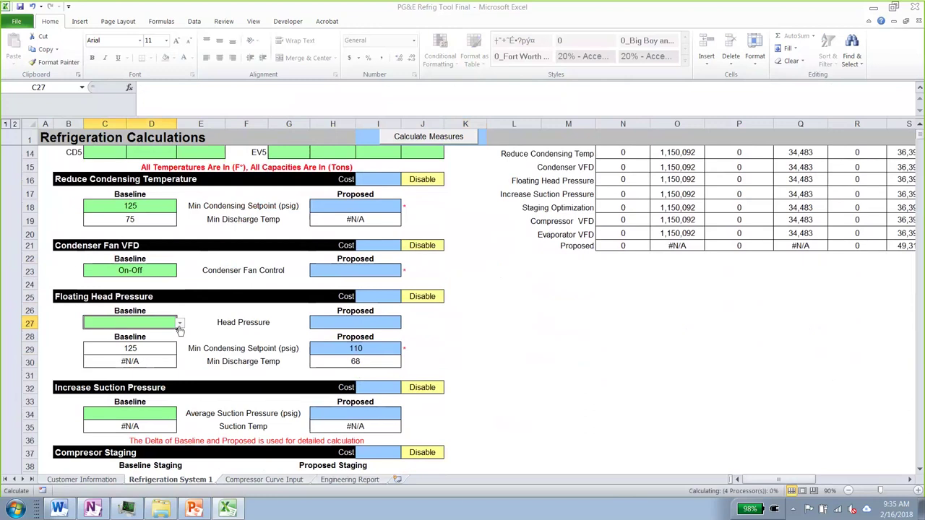
click(179, 327)
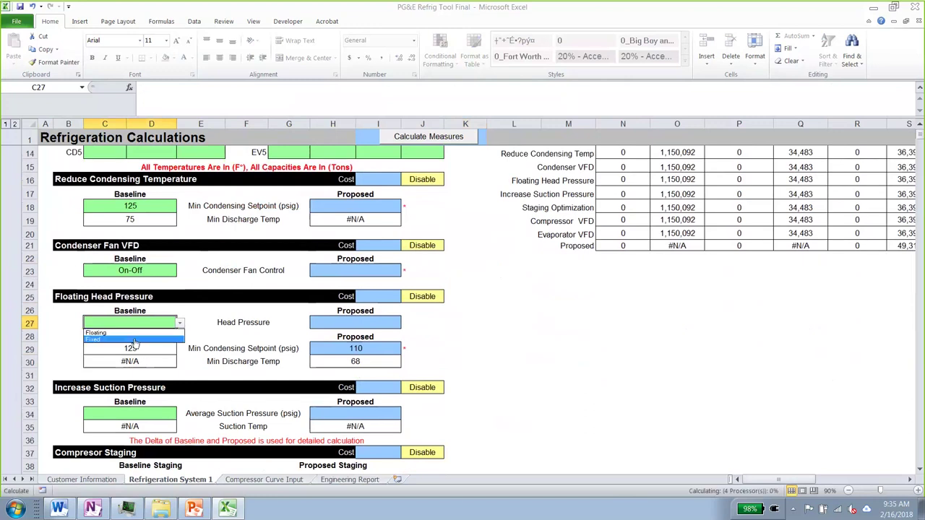
click(133, 340)
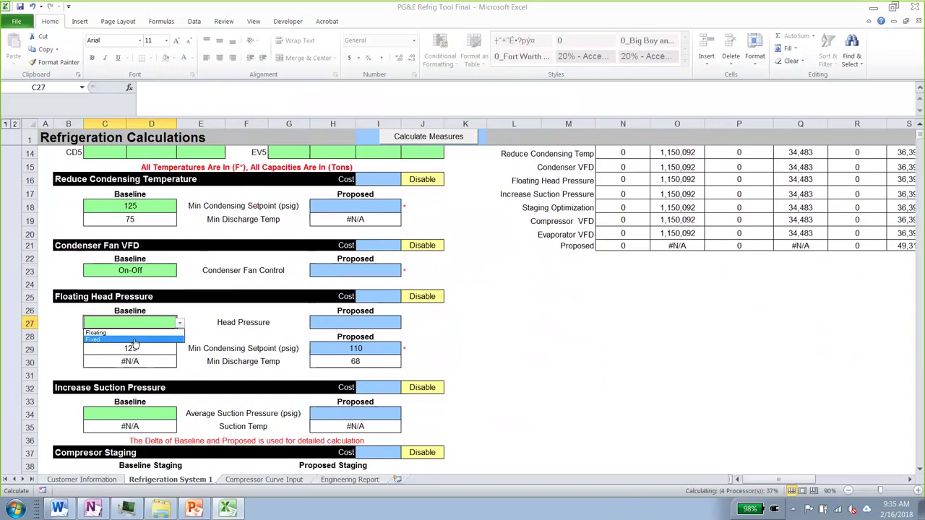
click(186, 365)
Step: Set the baseline Average Suction Pressure in the Increase Suction Pressure measure to 125 psig
scroll(187, 365, down, 2)
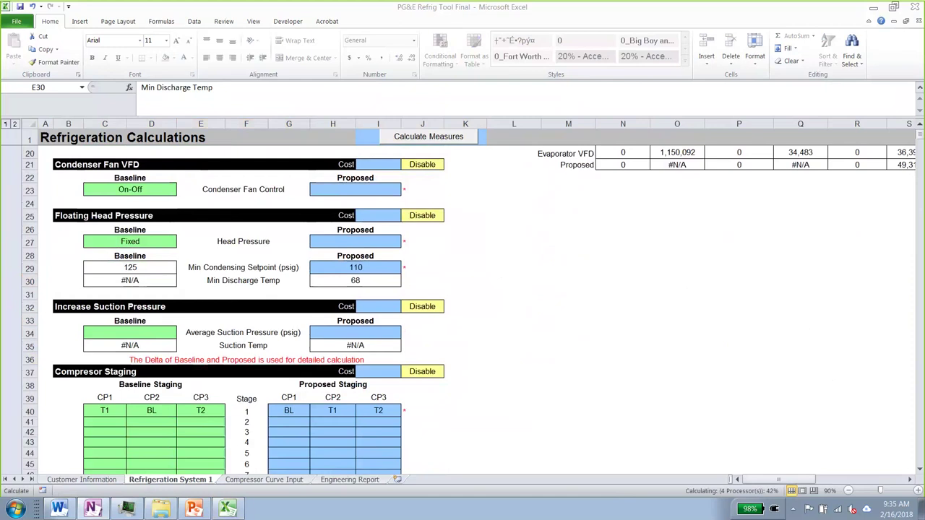
click(129, 333)
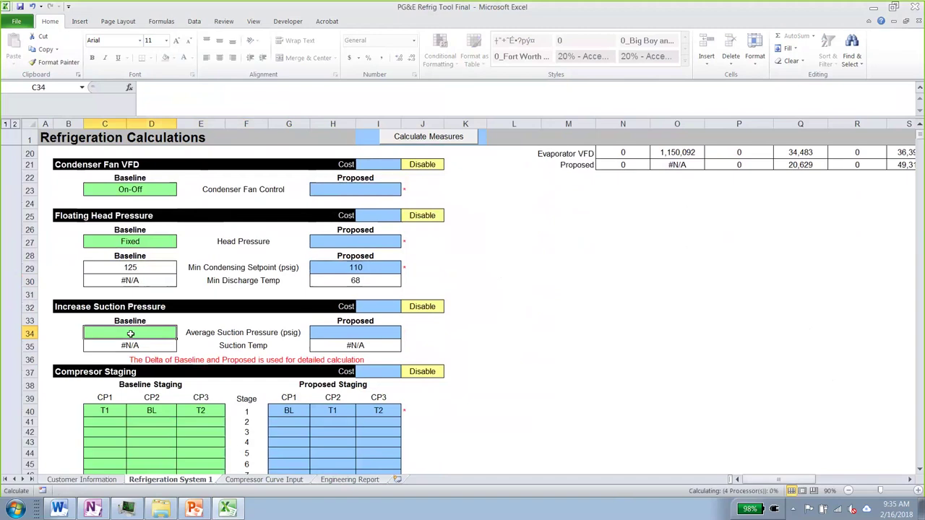
text(125)
click(188, 340)
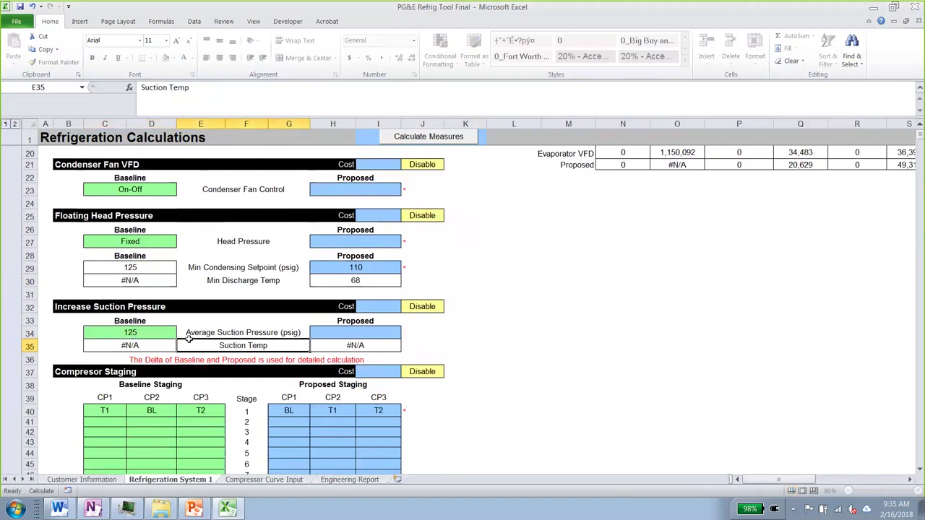
Step: Clear the stage 1 entries for CP2 and CP3 in the Baseline Staging table
scroll(35, 390, down, 2)
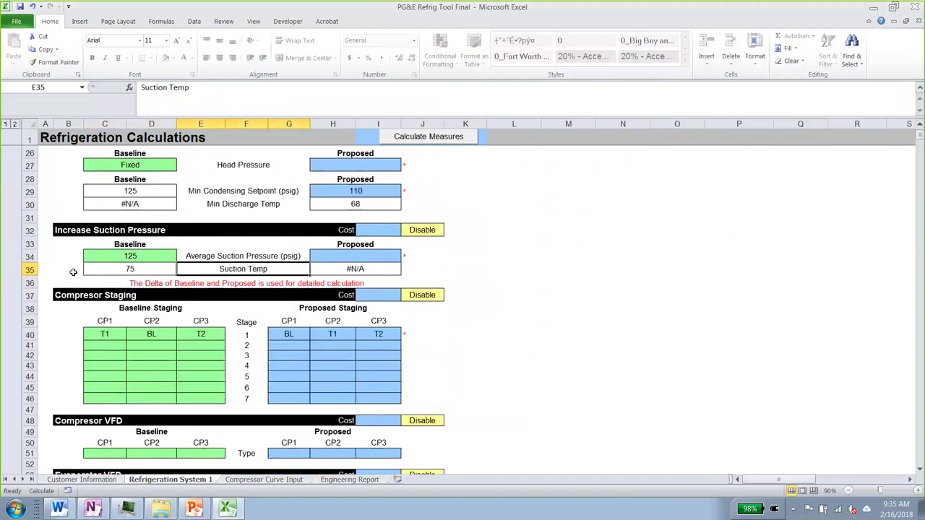
click(109, 334)
click(150, 334)
key(Delete)
click(202, 336)
key(Delete)
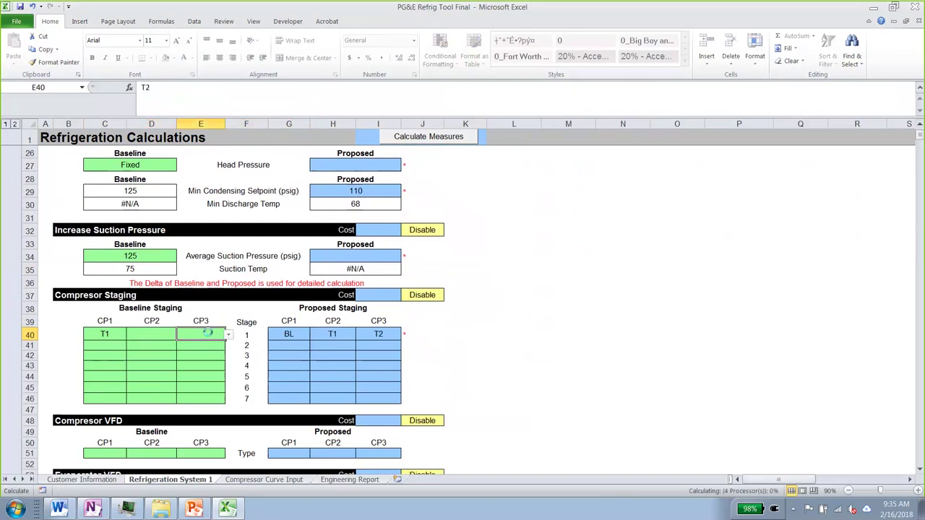
Step: Set the stage 1 entry for CP1 in the Baseline Staging table to BL
click(289, 336)
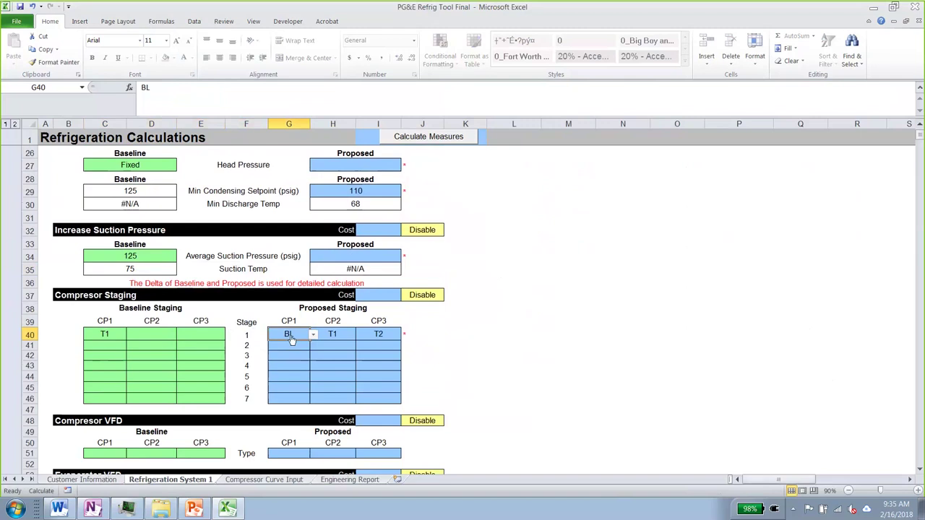
click(339, 337)
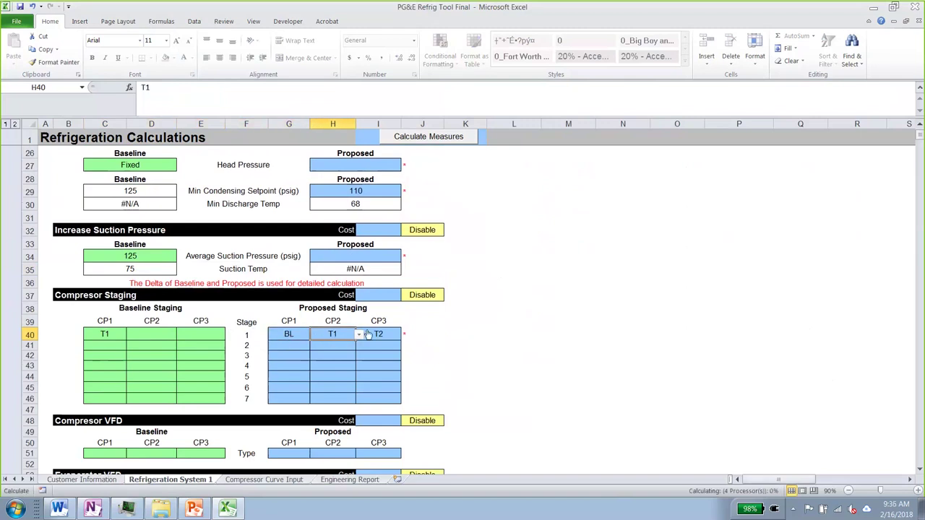
click(387, 340)
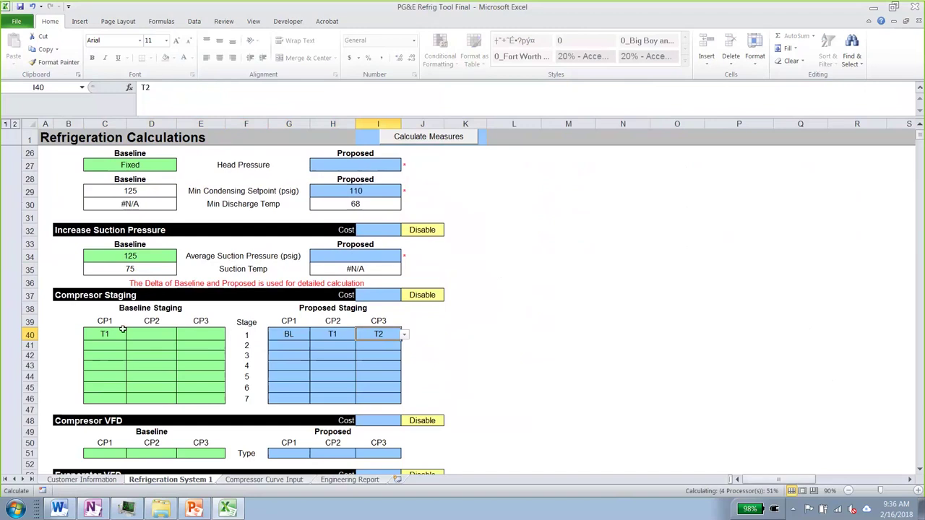
click(121, 333)
click(131, 335)
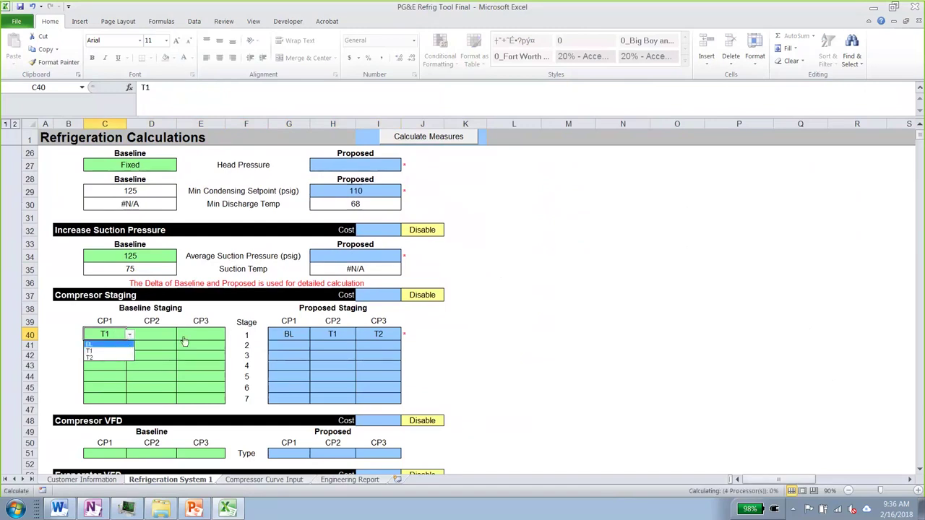
click(108, 345)
click(187, 335)
Step: Set the baseline Type for CP1 in the Compressor VFD measure to Screw
scroll(154, 393, down, 1)
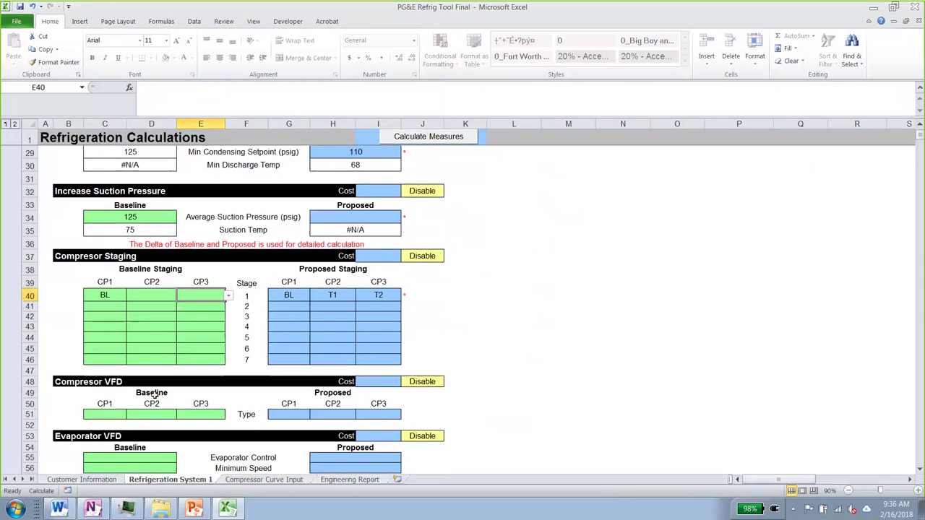
scroll(154, 392, down, 1)
click(103, 374)
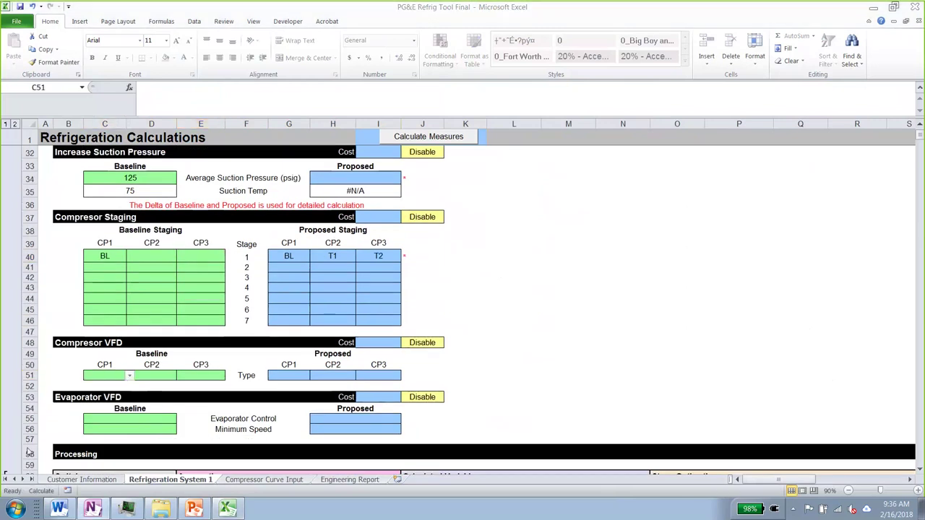
click(130, 376)
click(109, 384)
click(156, 365)
Step: Set the baseline Evaporator Control in the Evaporator VFD measure to On/Off and its Minimum Speed to 100%
scroll(85, 414, down, 2)
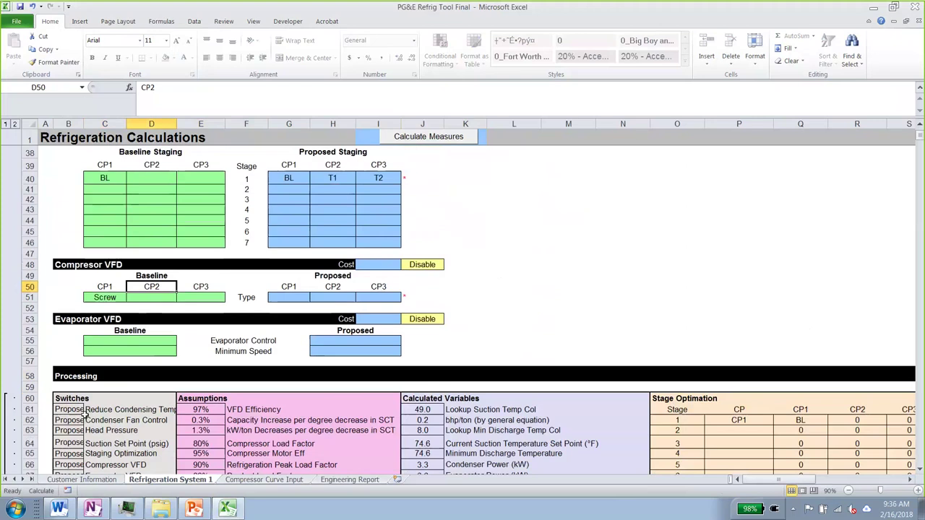
click(97, 344)
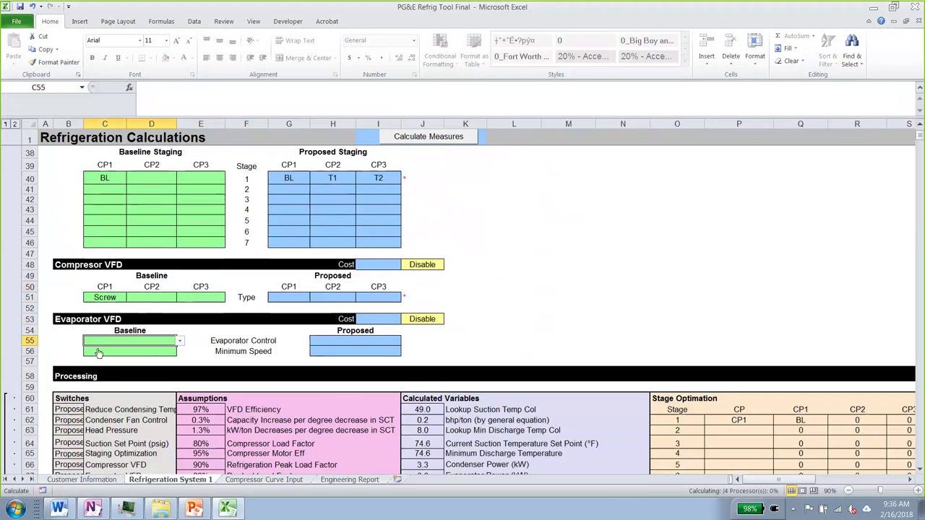
click(179, 342)
click(153, 349)
click(153, 352)
text(100)
key(Tab)
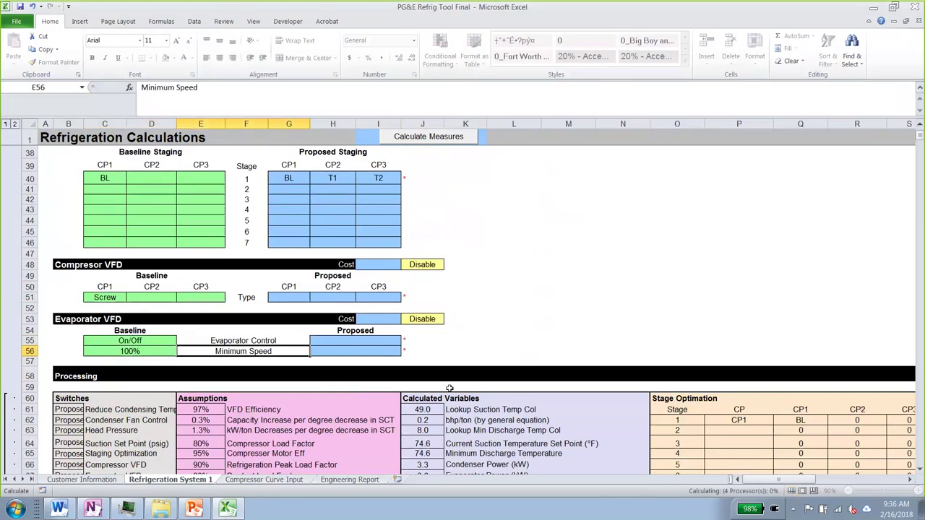
Step: Review the refrigeration system specifications and the baseline entries of all measures from Reduce Condensing Temperature to Evaporator VFD
scroll(529, 317, up, 12)
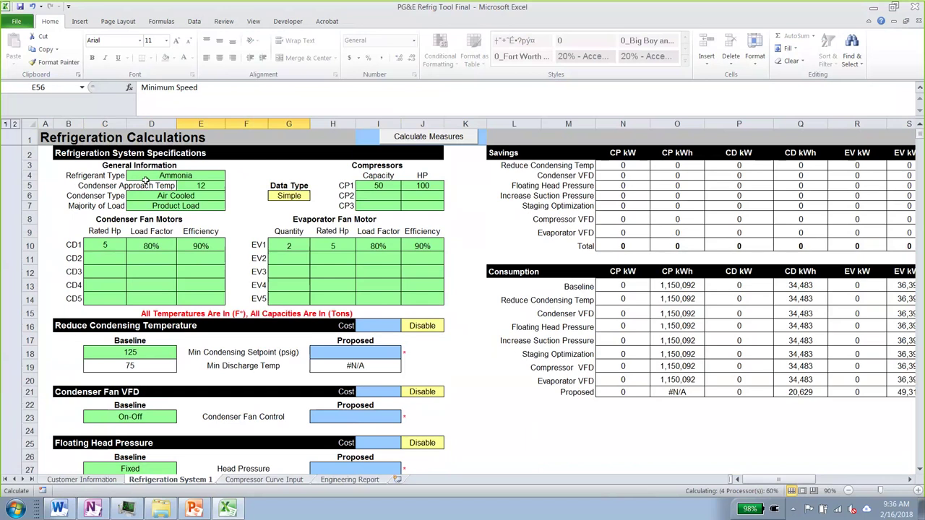
click(375, 185)
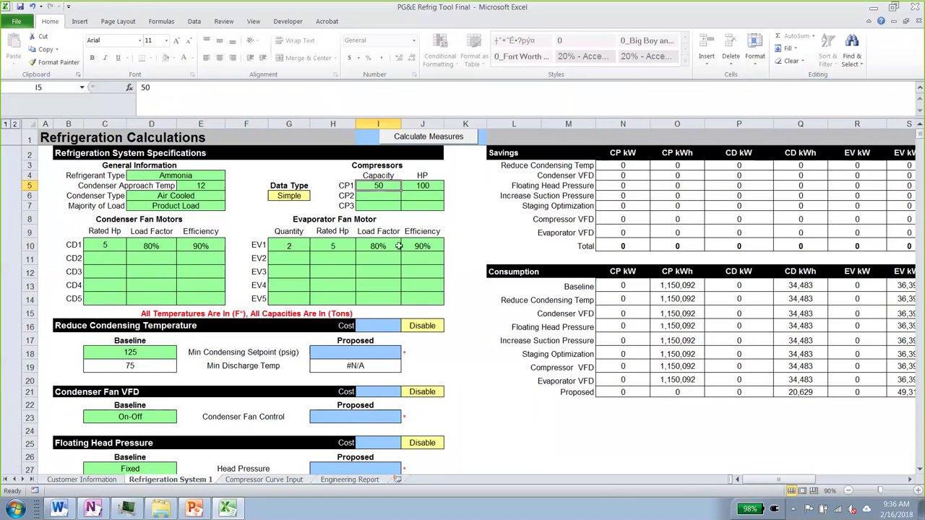
scroll(131, 329, down, 1)
scroll(130, 328, down, 1)
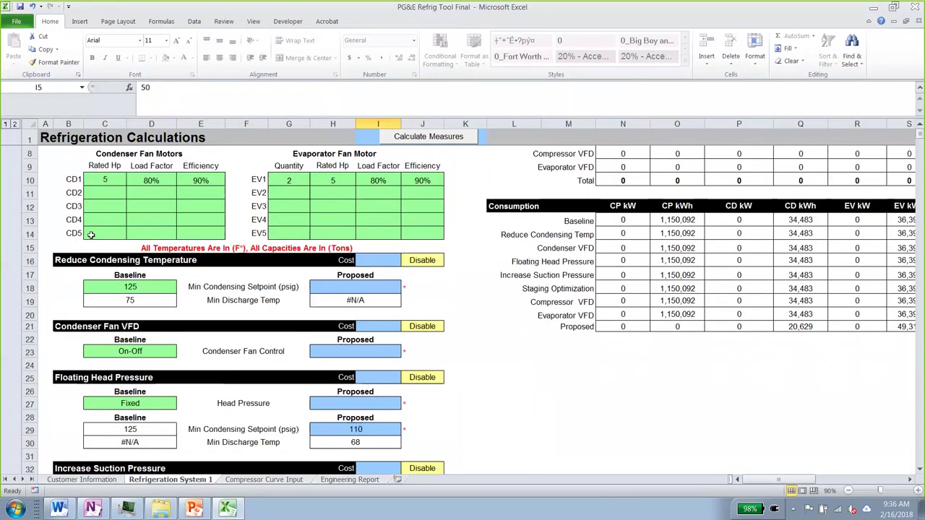
scroll(127, 328, down, 2)
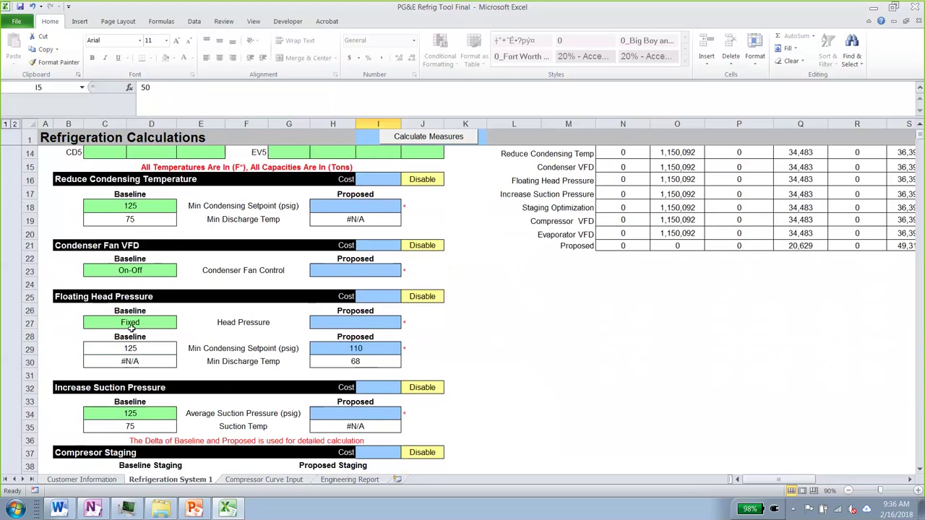
scroll(130, 327, down, 1)
scroll(132, 329, down, 4)
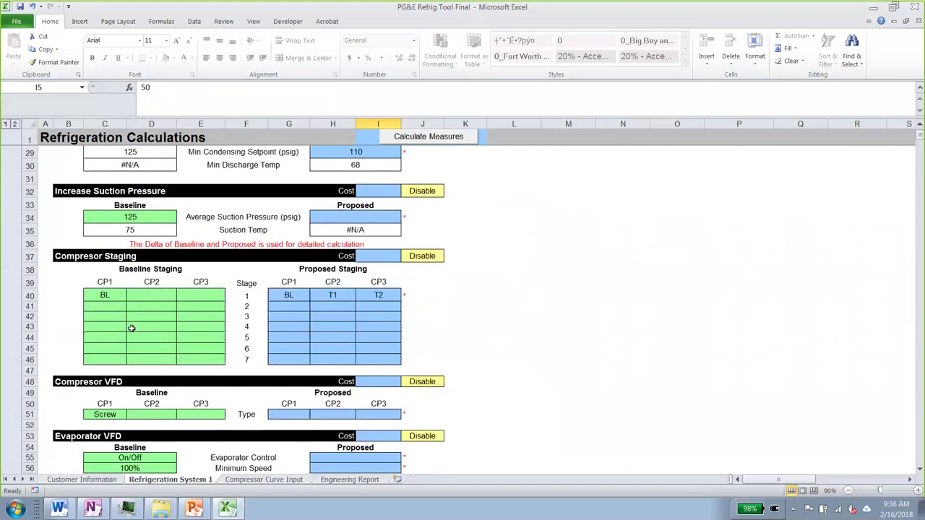
scroll(133, 328, up, 7)
scroll(133, 328, up, 2)
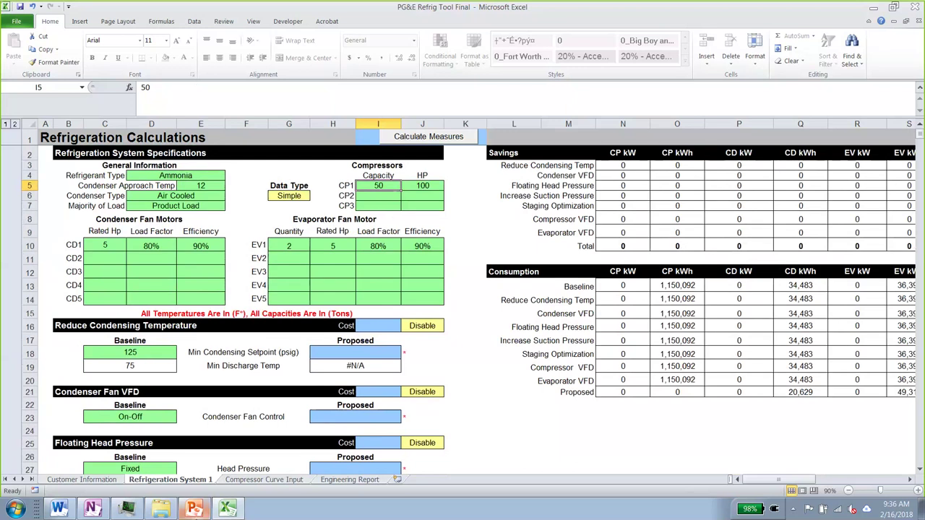
Step: Switch to the PowerPoint training slides, read the measures identified in Example 1, and return to the Excel workbook
mouse_move(195, 514)
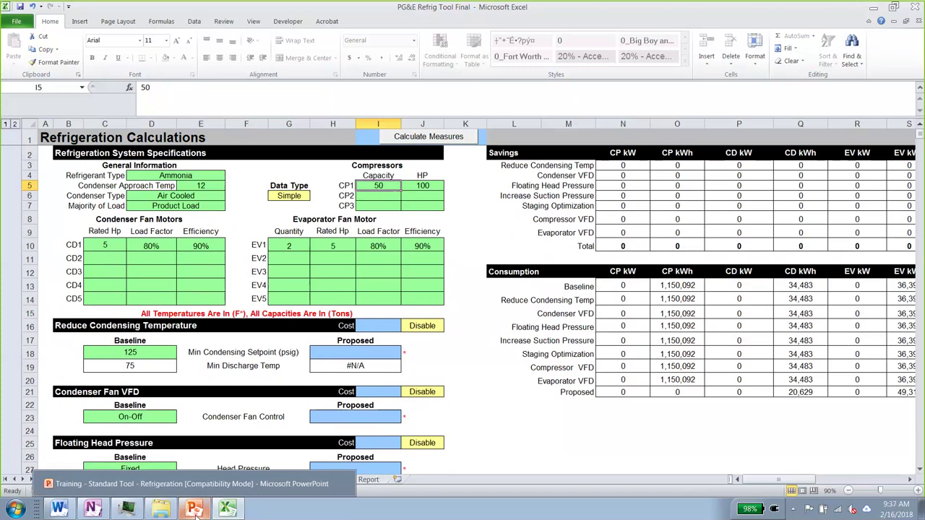
click(195, 510)
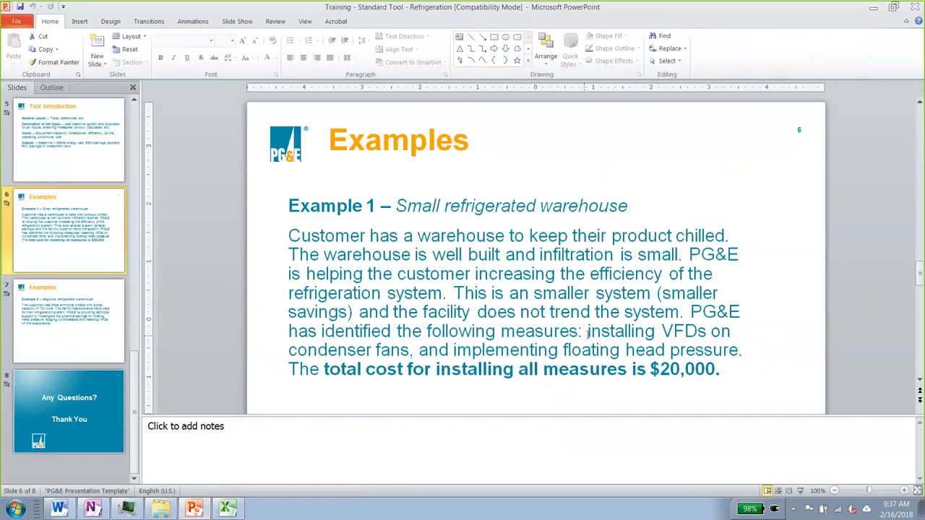
drag(587, 334, 696, 351)
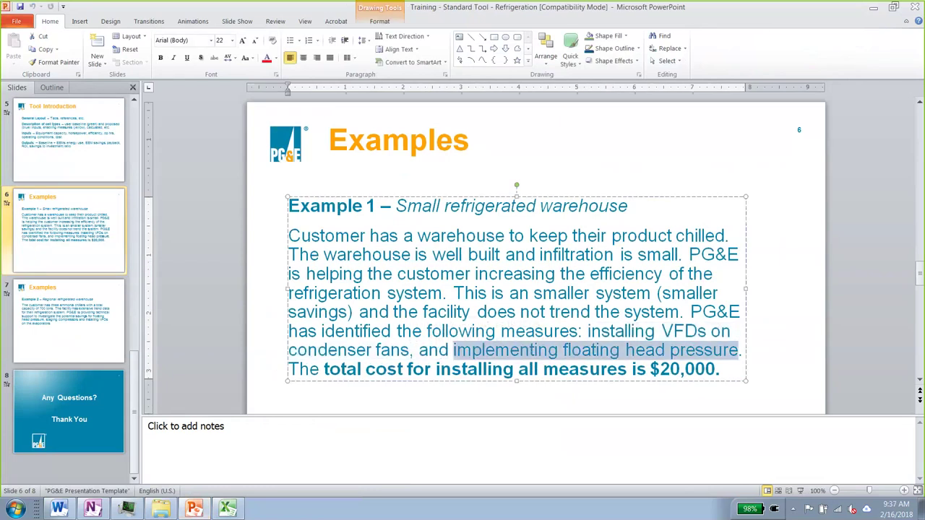
click(873, 7)
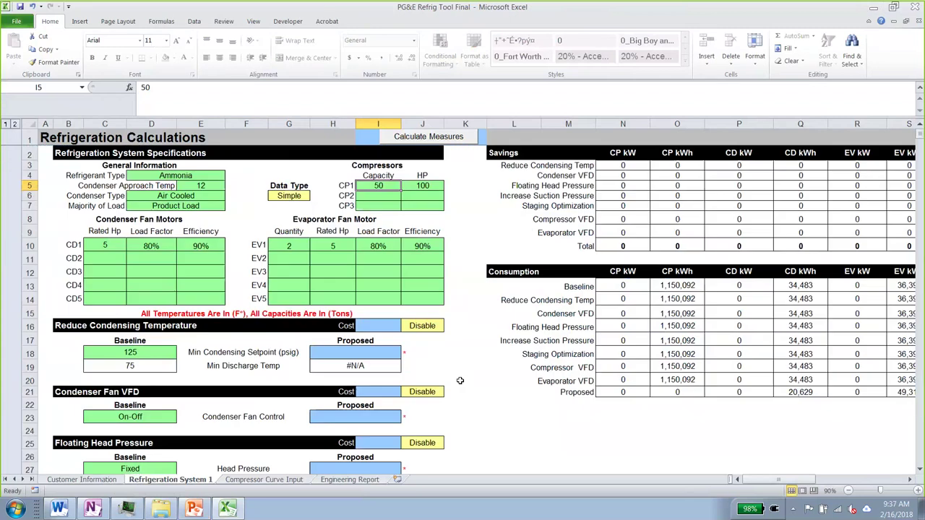
Step: Enable the Condenser Fan VFD measure and set its cost to $15,000
scroll(465, 344, down, 1)
click(465, 344)
click(361, 381)
click(428, 360)
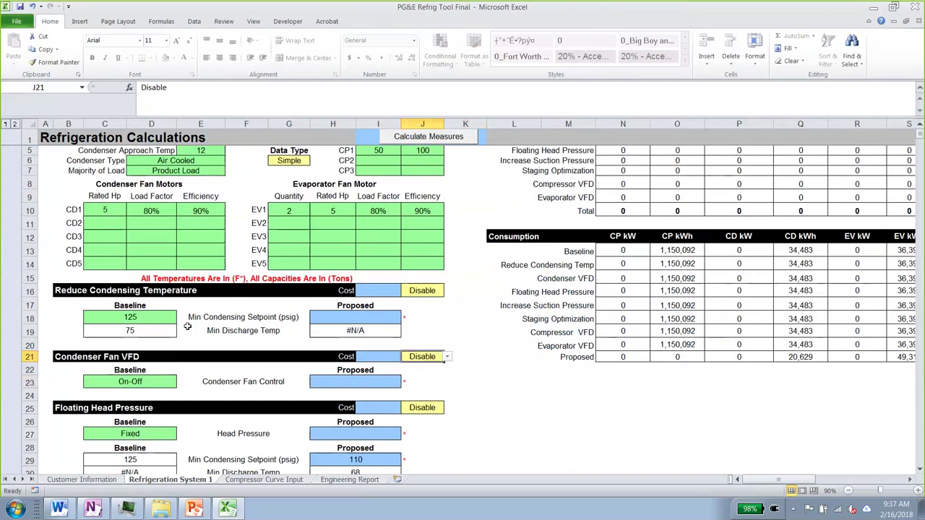
click(447, 357)
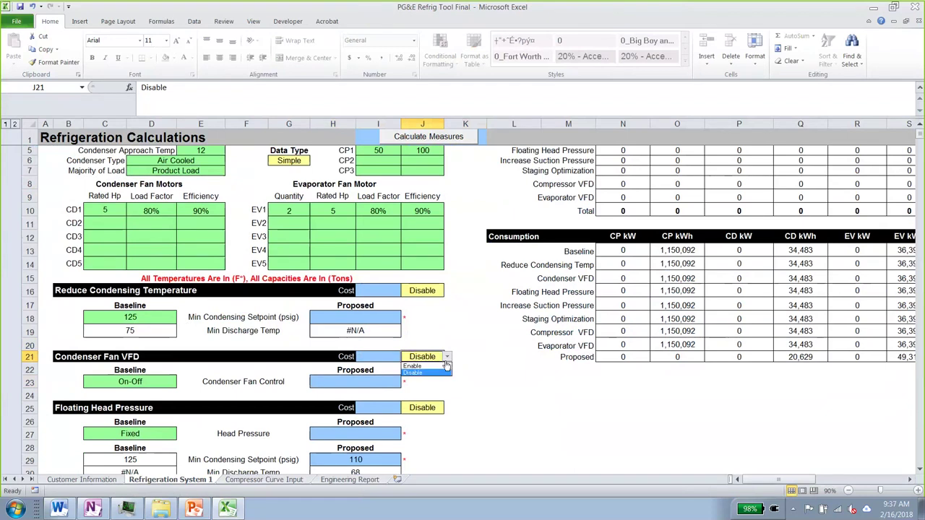
click(413, 365)
click(513, 382)
click(385, 354)
text(15000)
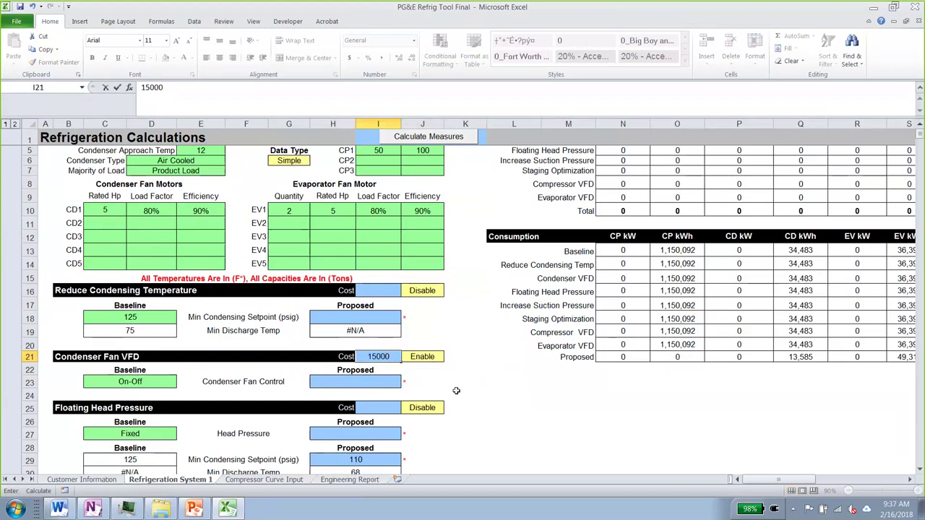
key(Return)
Step: Set the proposed Condenser Fan Control in the Condenser Fan VFD measure to VSD
click(390, 381)
click(404, 387)
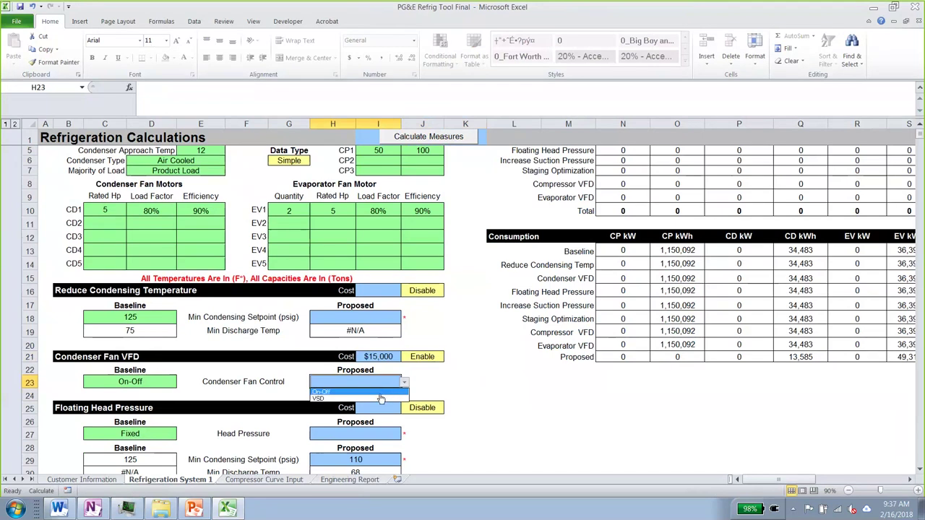
click(378, 399)
click(477, 383)
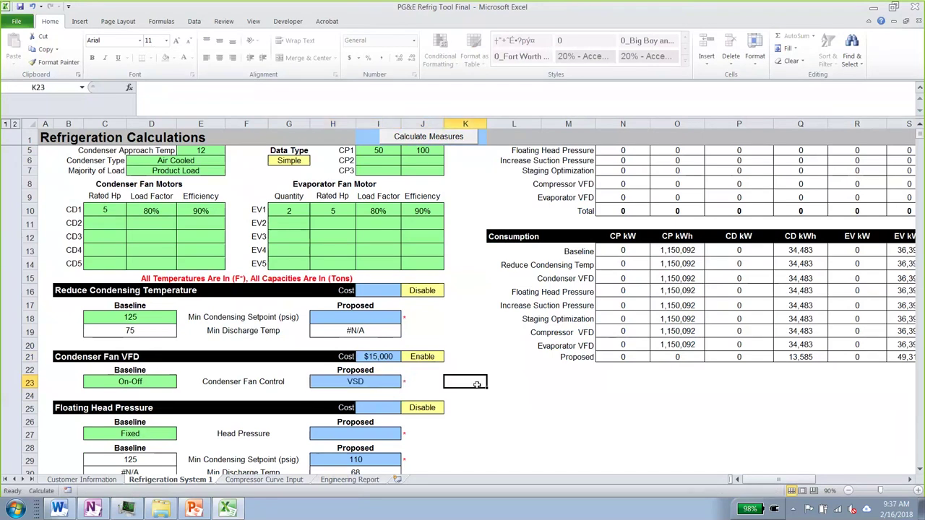
Step: Enable the Floating Head Pressure measure and set its cost to $5,000
scroll(477, 385, down, 1)
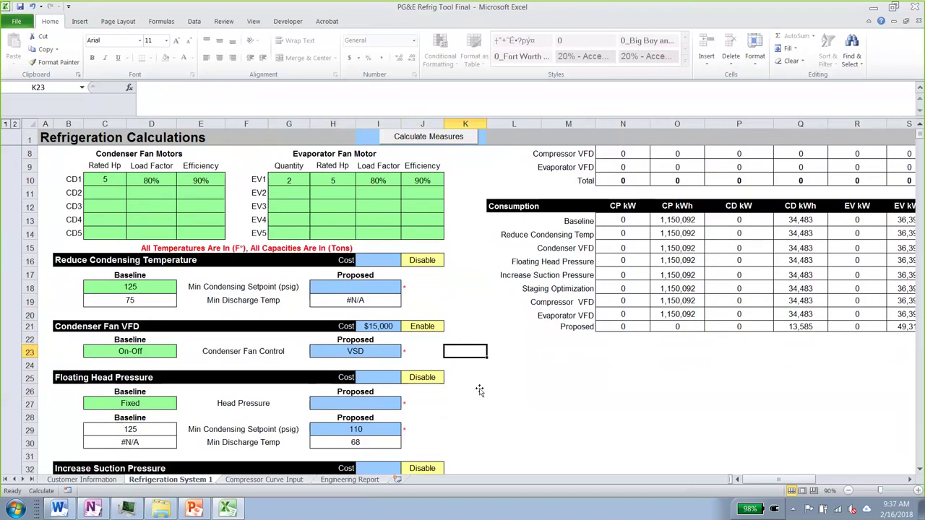
scroll(479, 391, down, 1)
click(425, 337)
click(448, 338)
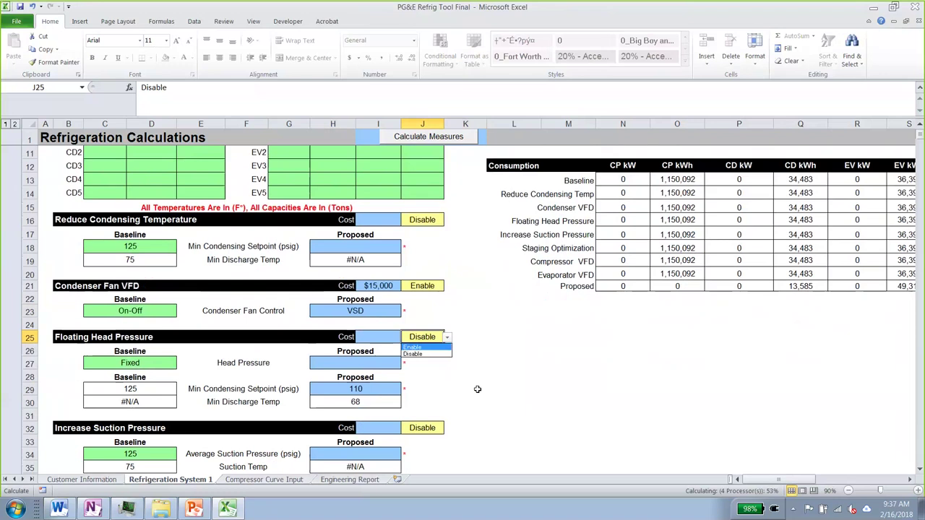
click(477, 390)
click(379, 337)
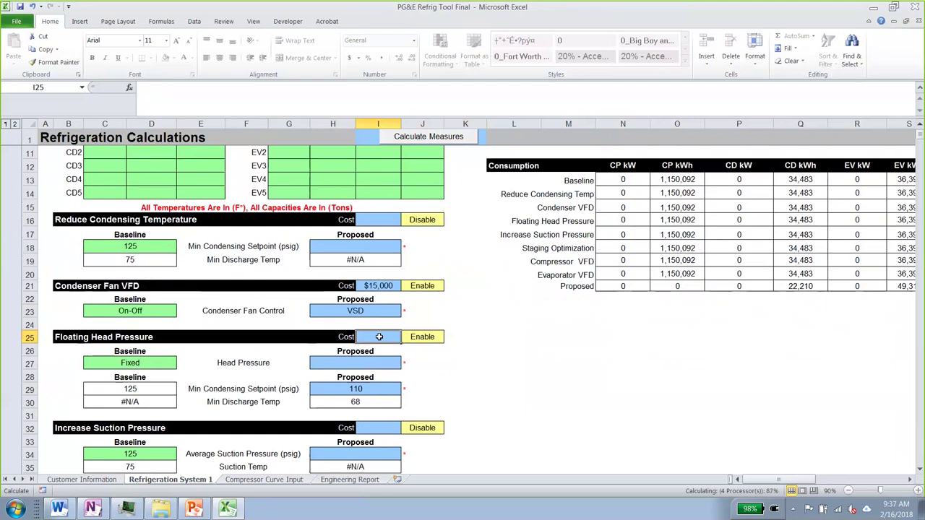
text(5000)
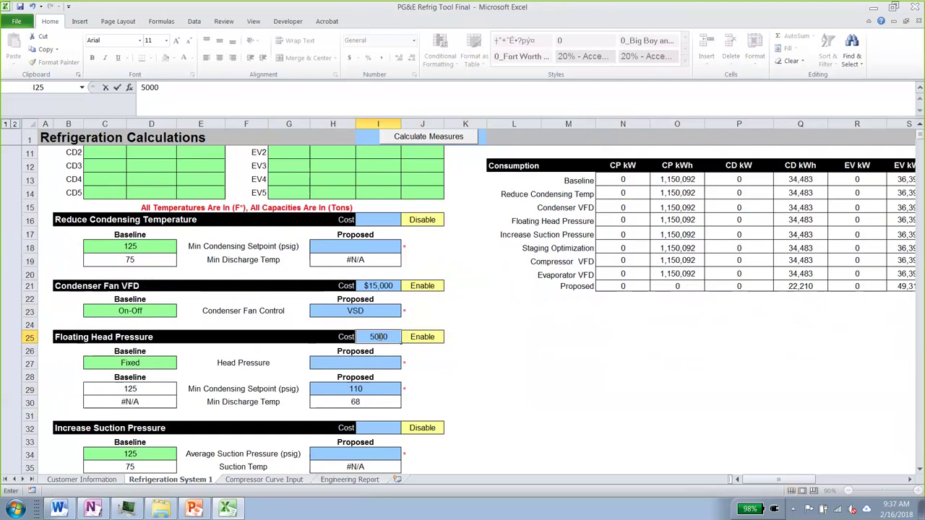
click(460, 377)
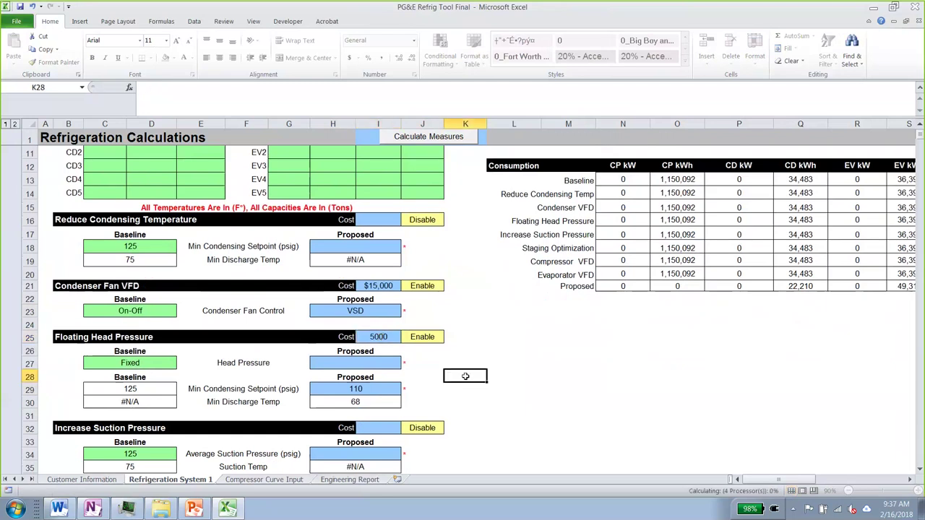
Step: Set the proposed Head Pressure in the Floating Head Pressure measure to Floating
click(381, 361)
click(404, 364)
key(Up)
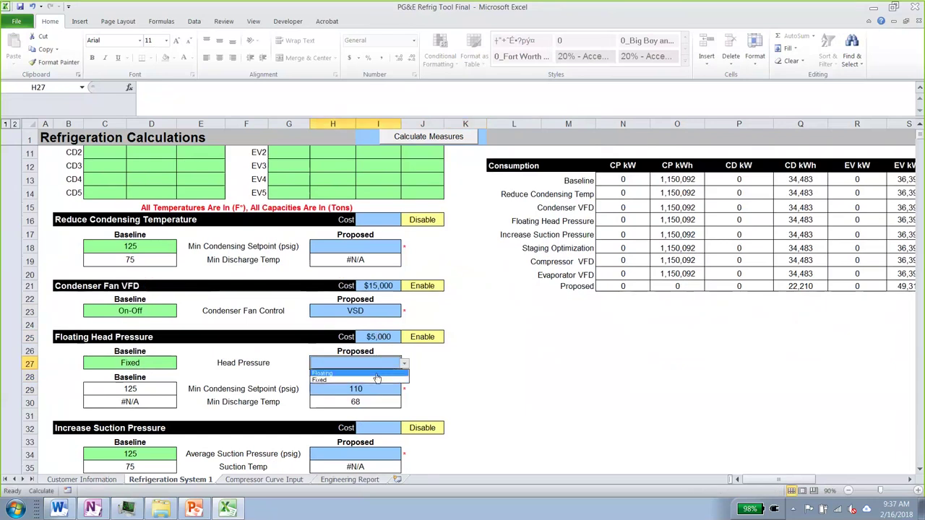
click(446, 394)
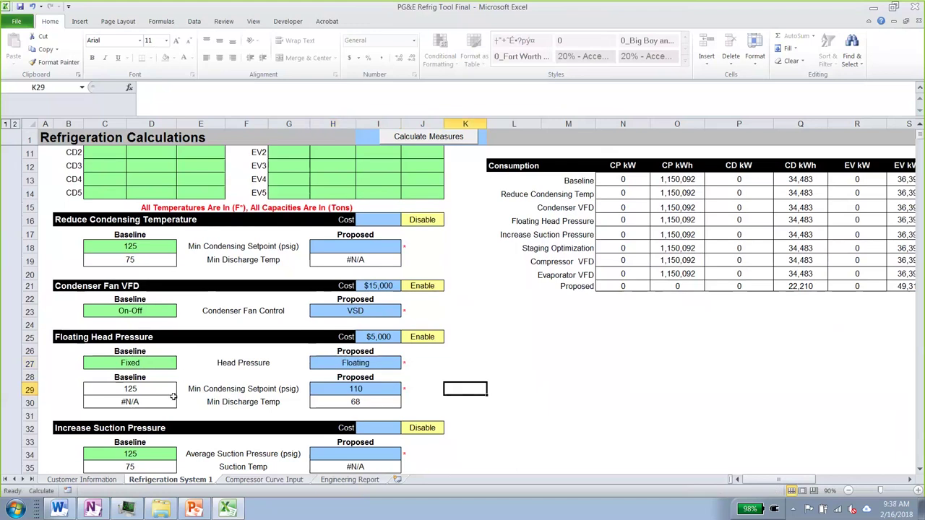
Step: Run Calculate Measures to compute the energy savings and consumption of the enabled measures
scroll(431, 402, down, 7)
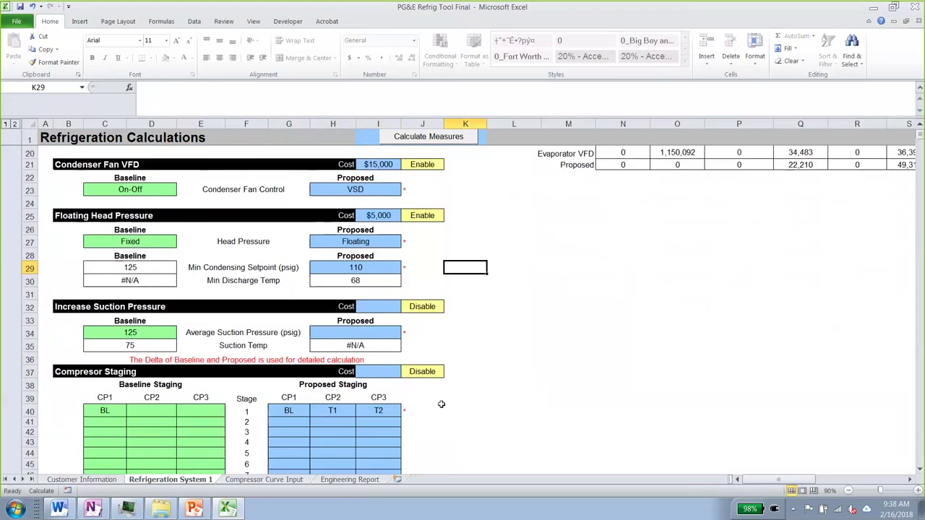
scroll(440, 398, up, 4)
scroll(440, 405, up, 6)
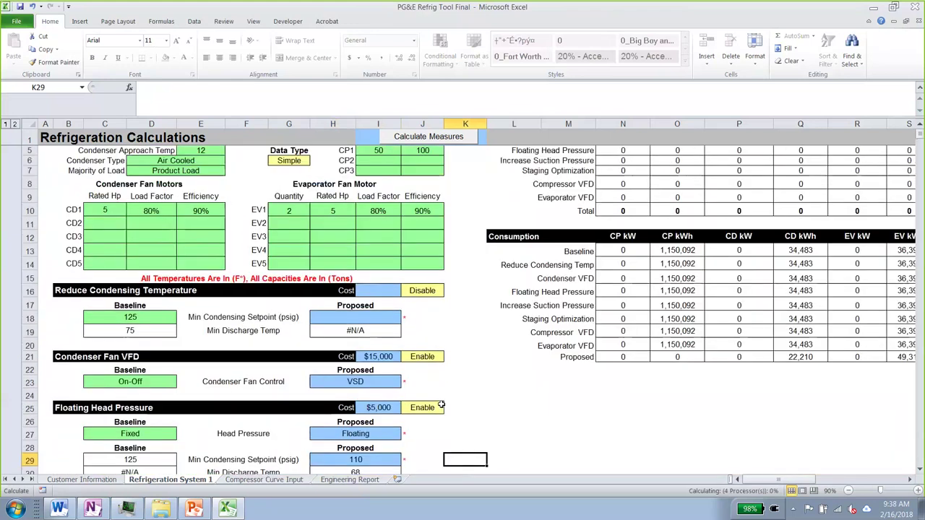
click(436, 142)
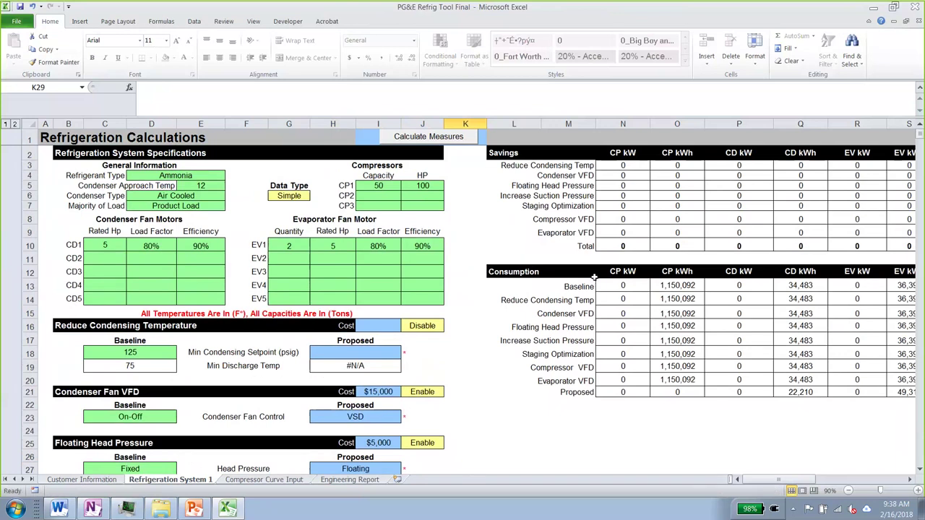
click(429, 137)
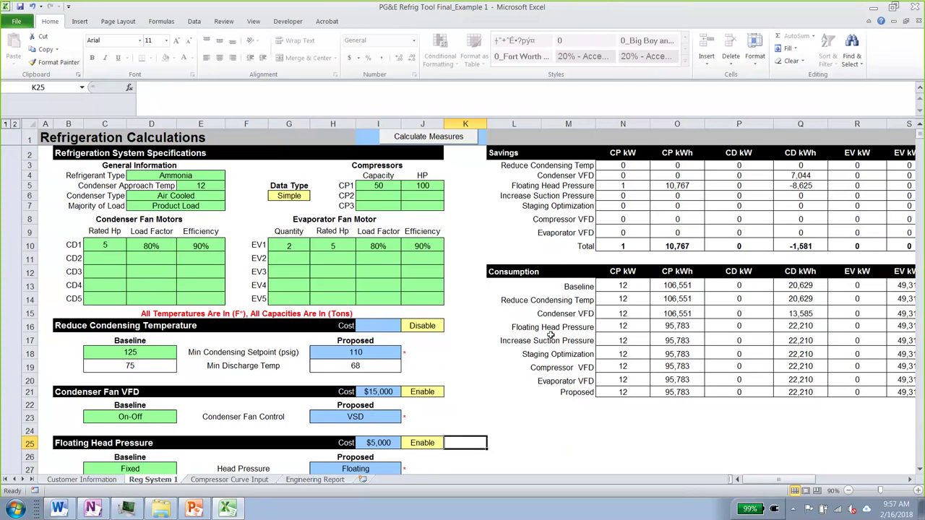
Step: Examine the Condenser VFD and Floating Head Pressure rows of the Savings table across the compressor and condenser columns
click(583, 178)
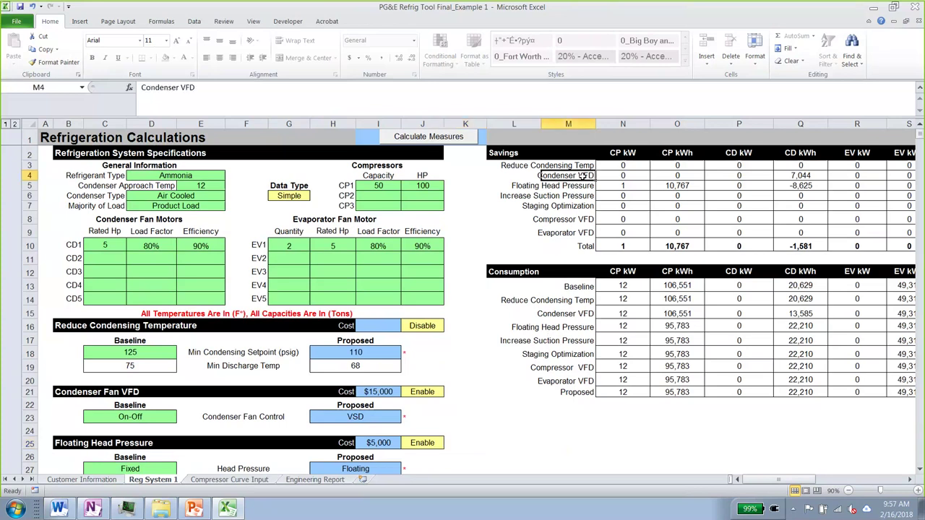
click(578, 185)
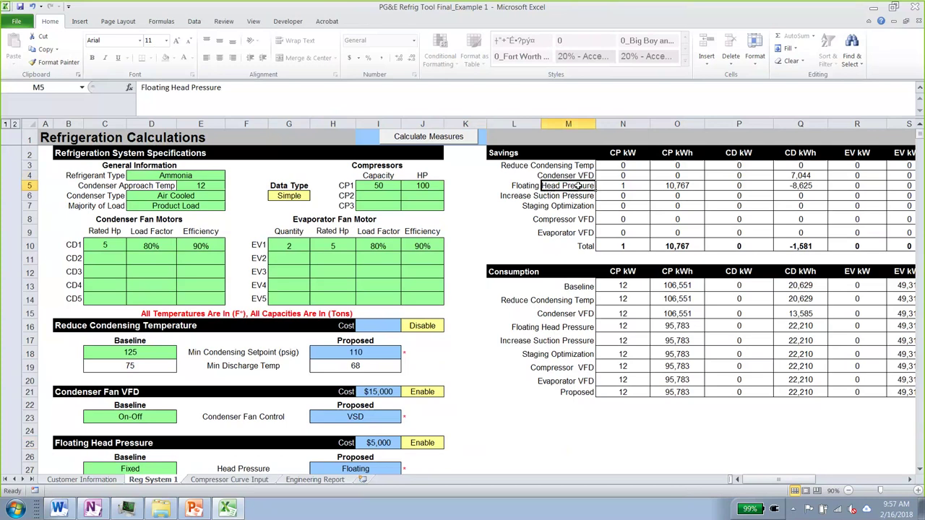
scroll(500, 321, down, 5)
scroll(500, 321, up, 5)
click(626, 187)
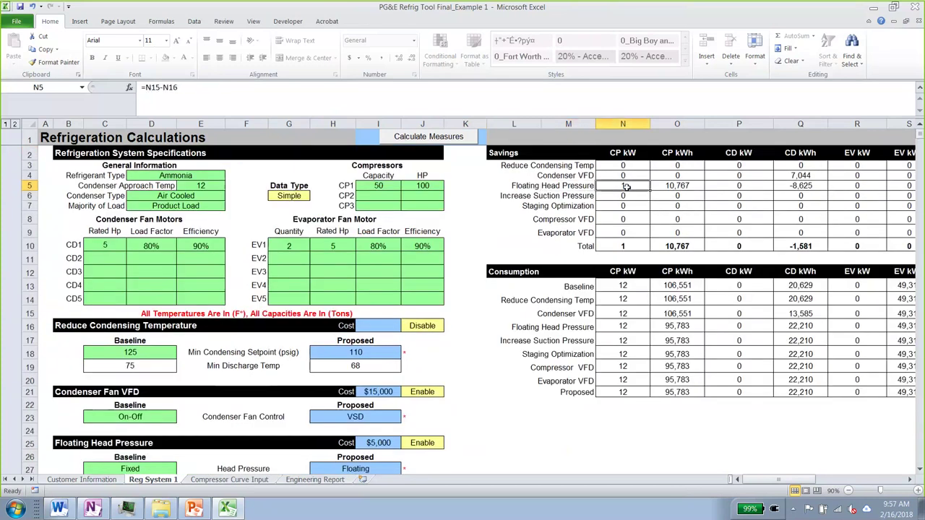
key(Right)
key(Right)
key(Right)
key(Right)
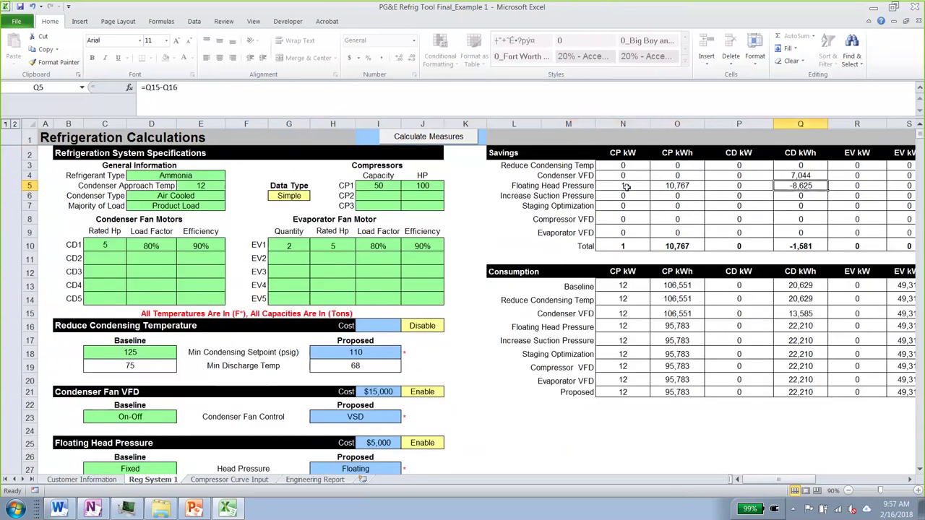
key(Right)
key(Left)
key(Left)
key(Up)
key(Left)
key(Left)
key(Up)
key(Left)
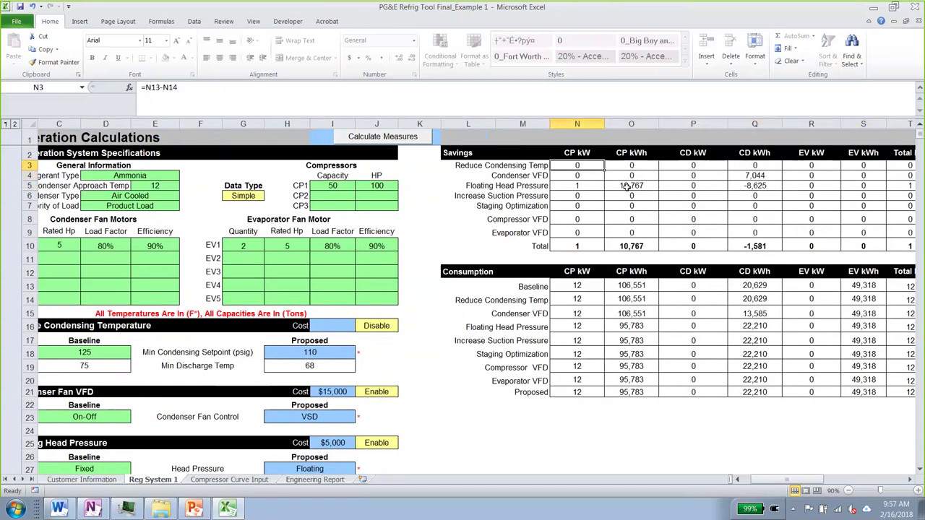
Step: Compare the CP and CD savings of both enabled measures, following the Floating Head Pressure row through to its total kWh and cost
click(566, 274)
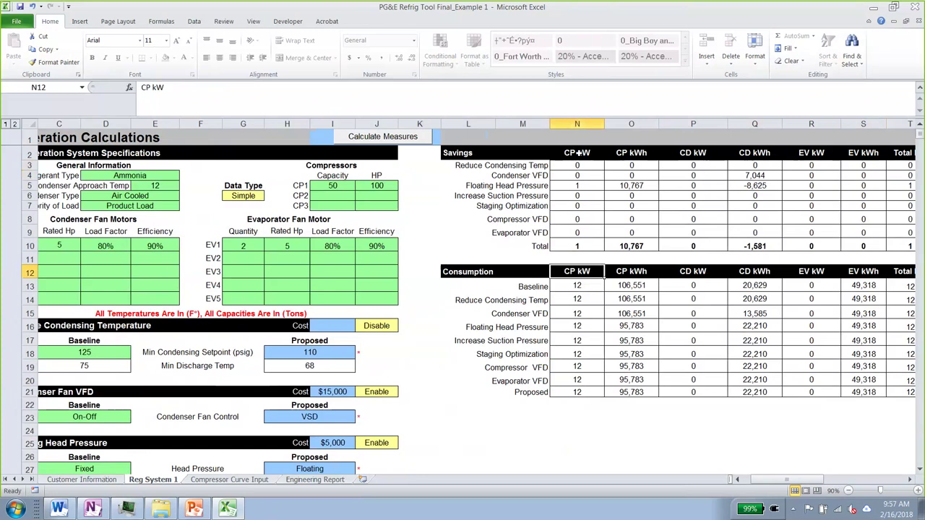
click(579, 153)
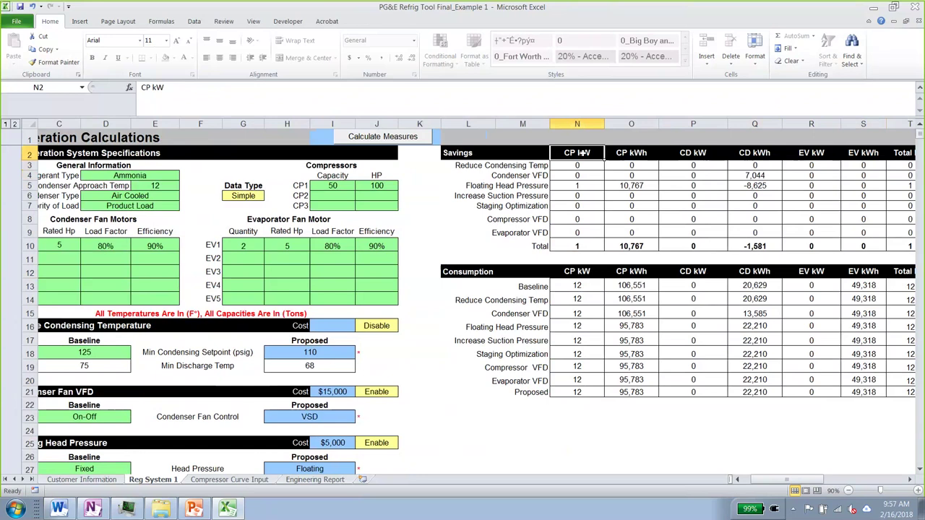
key(Right)
key(Right)
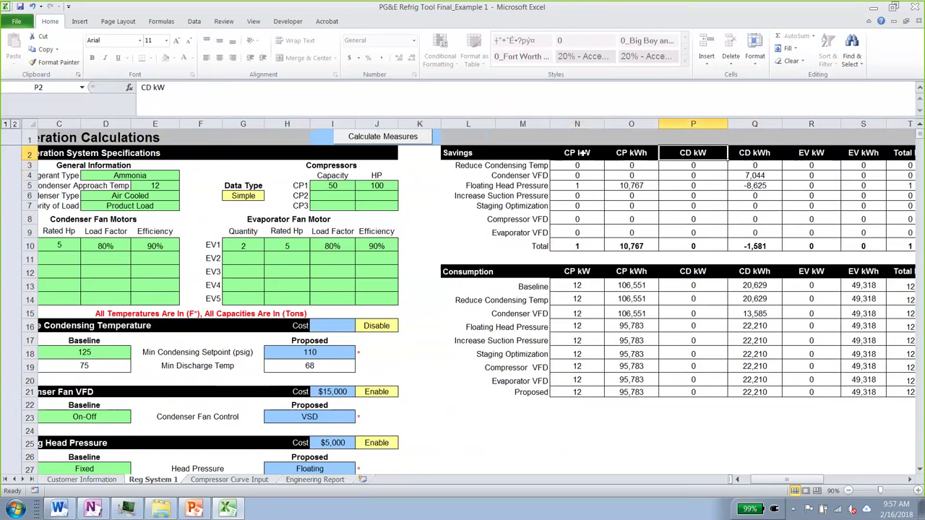
key(Right)
key(Right)
key(Left)
key(Down)
key(Down)
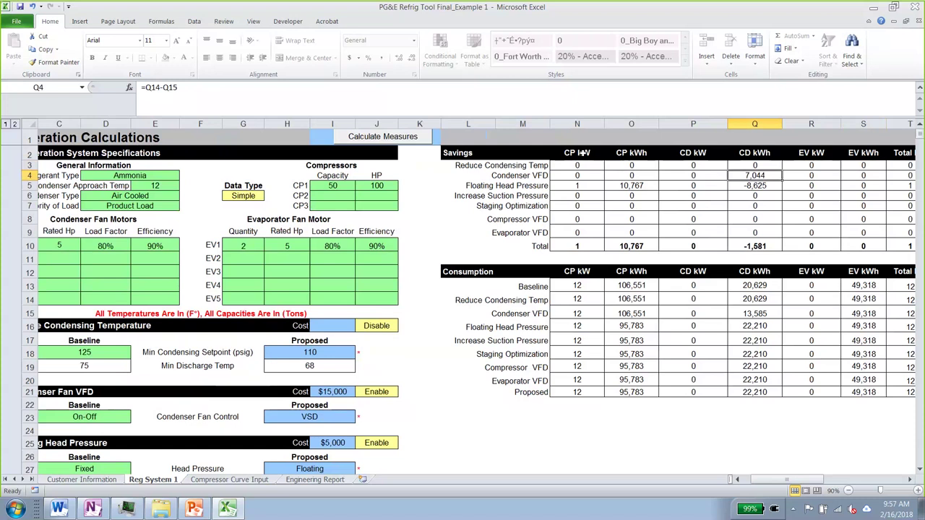
key(Left)
key(Left)
key(Down)
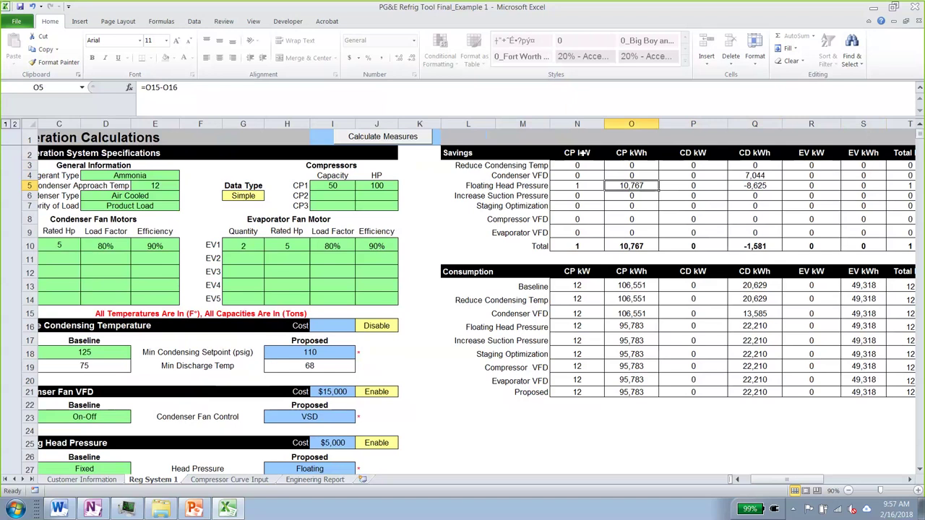
key(Right)
key(Right)
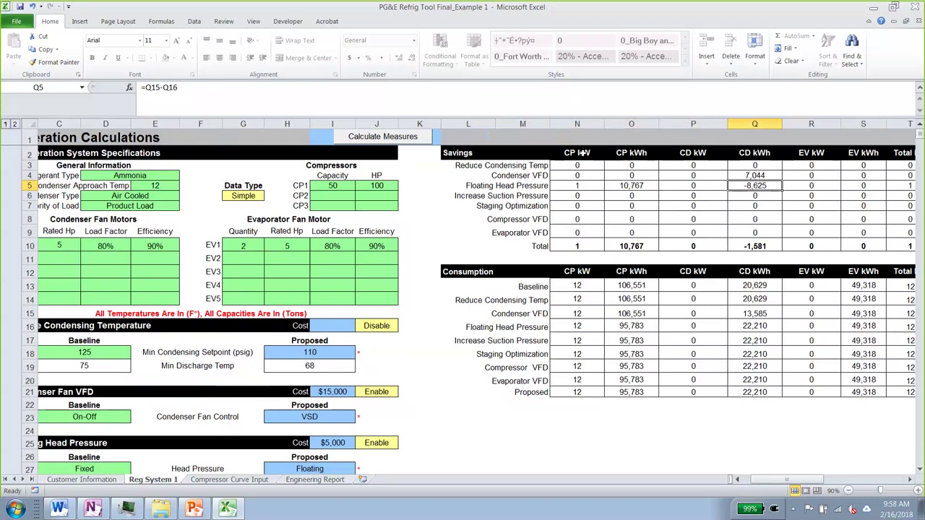
key(Right)
key(Right)
key(Right)
key(Right)
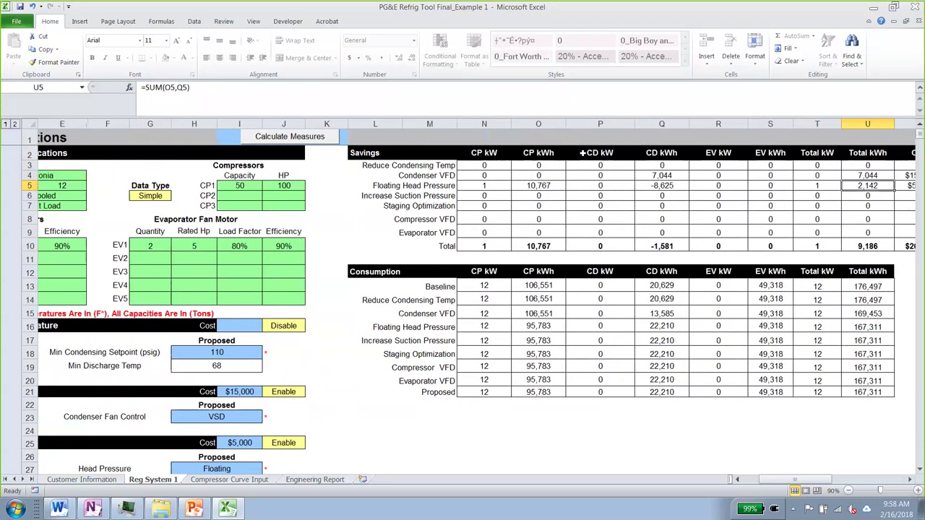
key(Right)
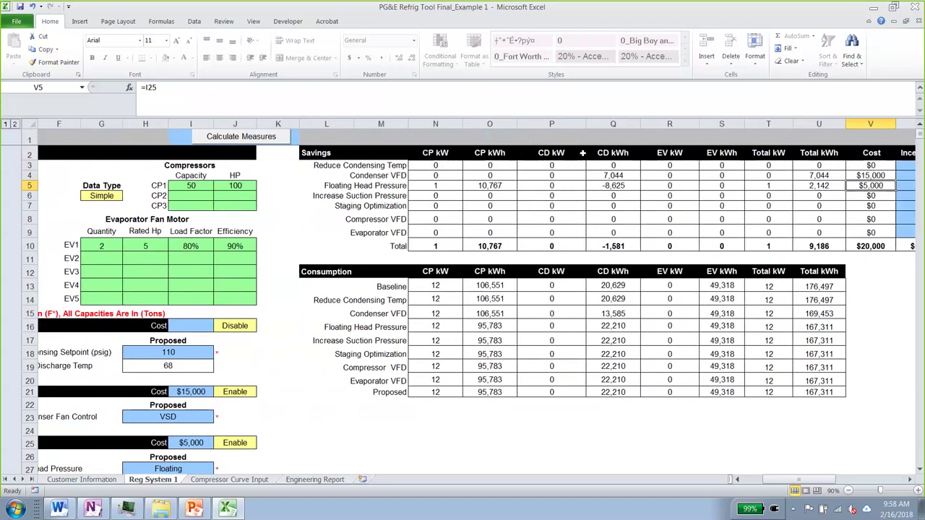
Step: Enter the Condenser VFD incentive in the Savings table as its total kWh times 0.08, using =U4*0.08
key(Right)
key(Up)
text(=)
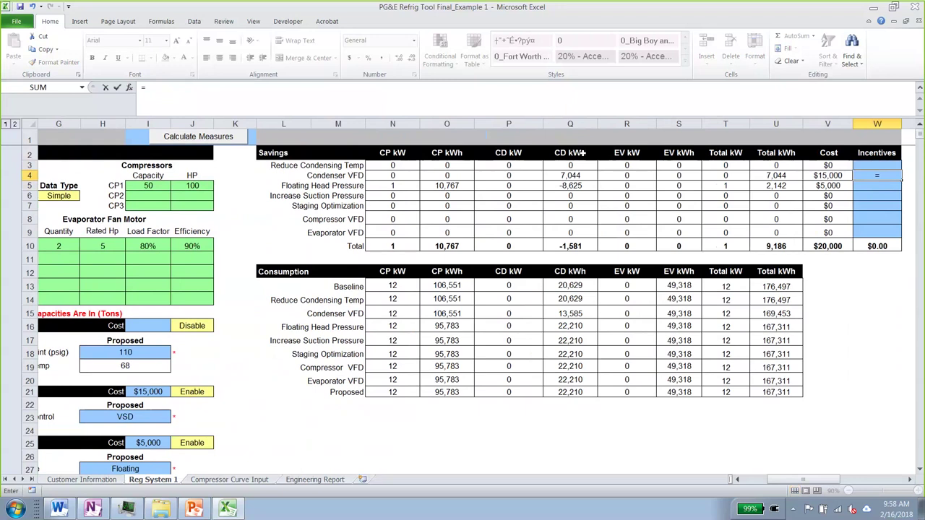
key(Left)
key(Left)
text(*0.08)
key(Return)
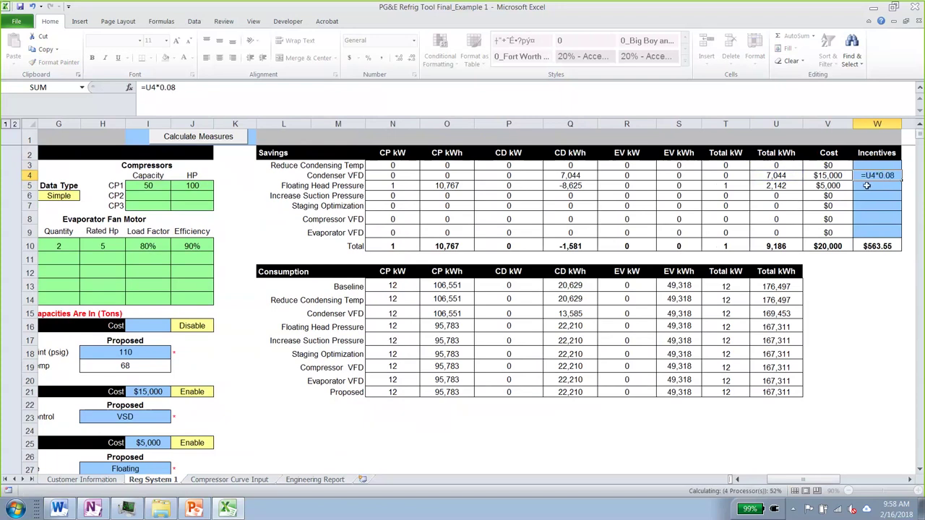
Step: Enter the Floating Head Pressure incentive as total kWh times 0.15 plus total kW times 150, using =U5*0.15+T5*150
text(=)
key(Left)
key(Left)
text(*0.15+)
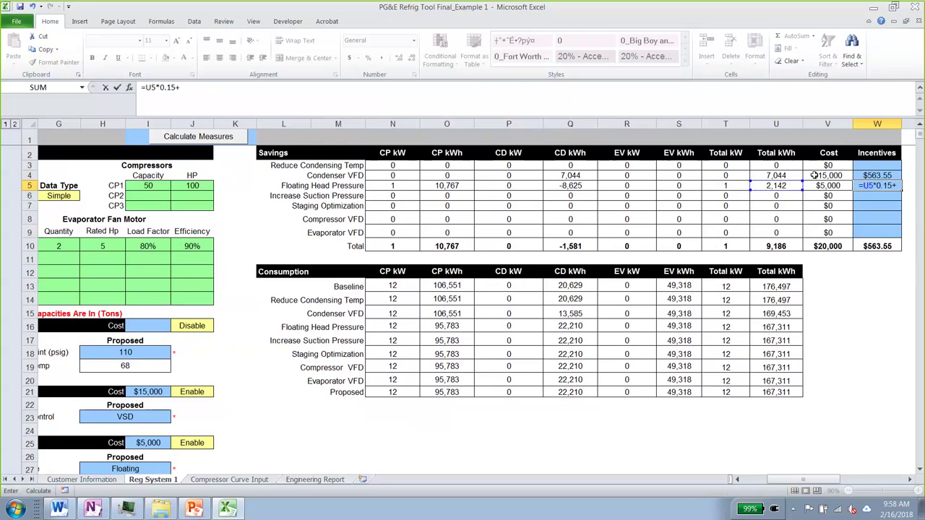
click(730, 186)
key(Return)
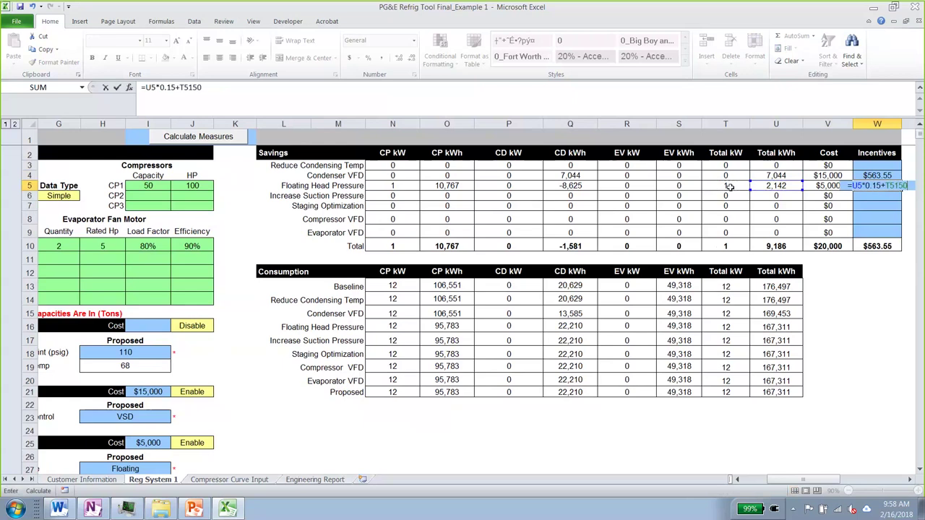
click(886, 344)
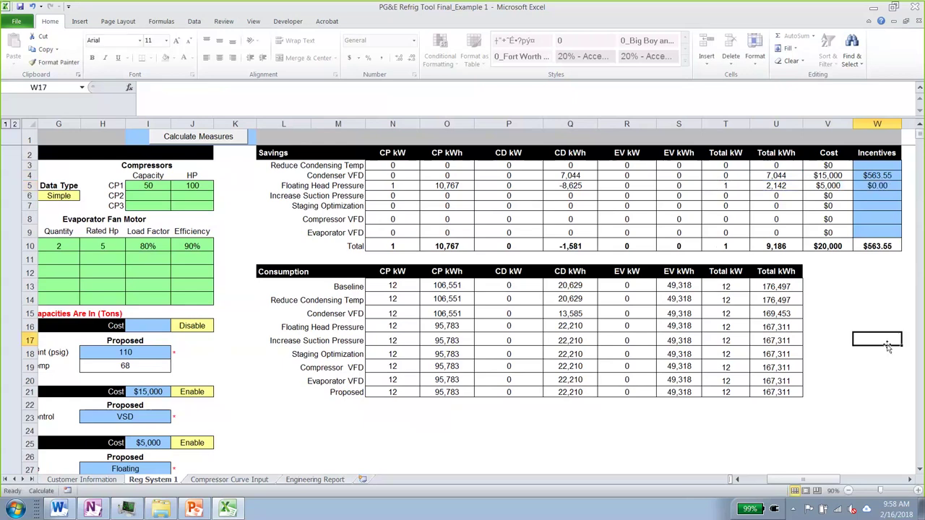
double_click(876, 186)
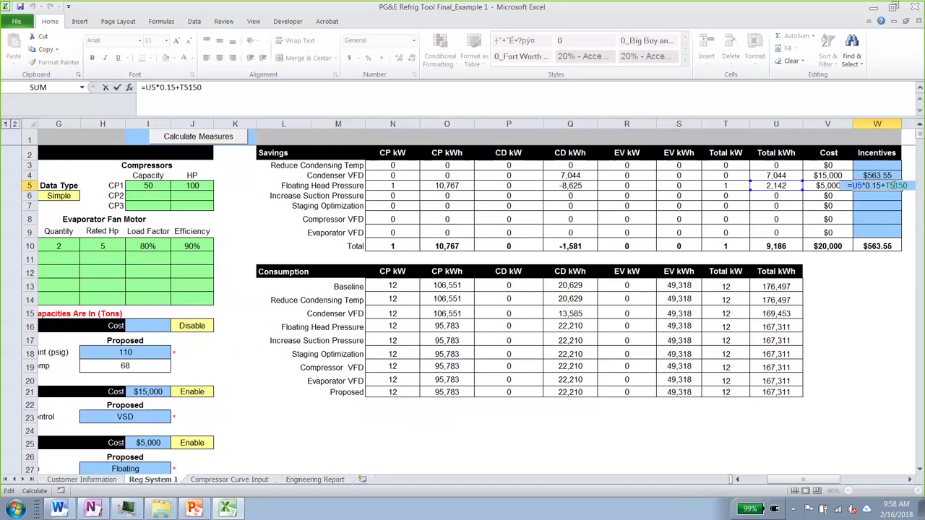
click(896, 186)
text(*)
key(Return)
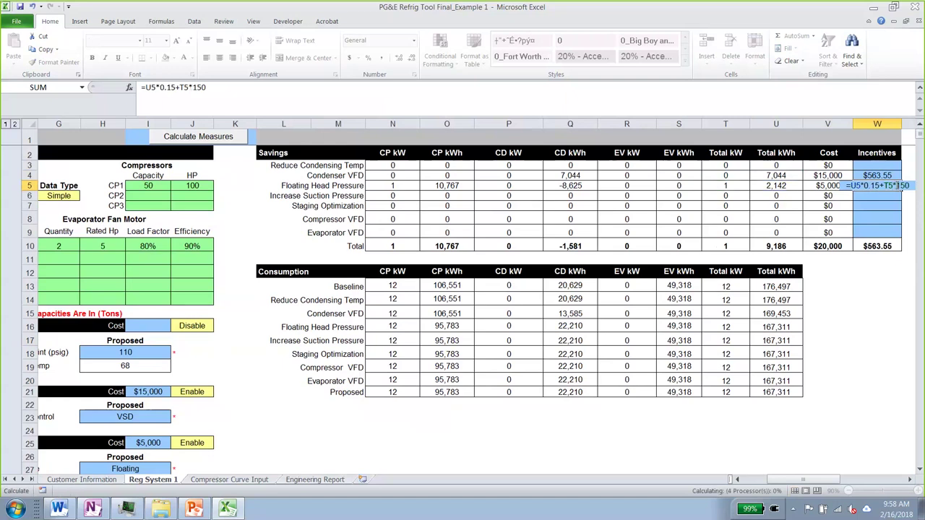
click(872, 301)
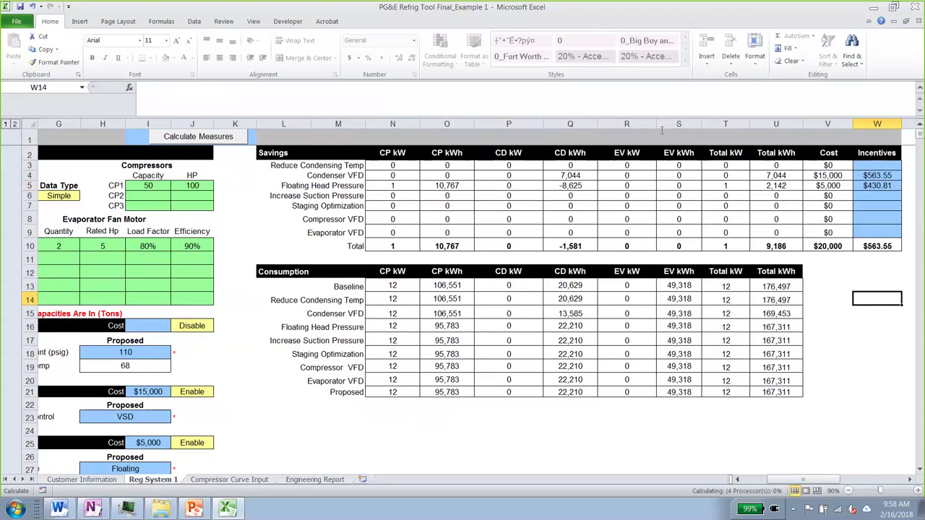
Step: Create the report on the Engineering Report sheet
click(305, 480)
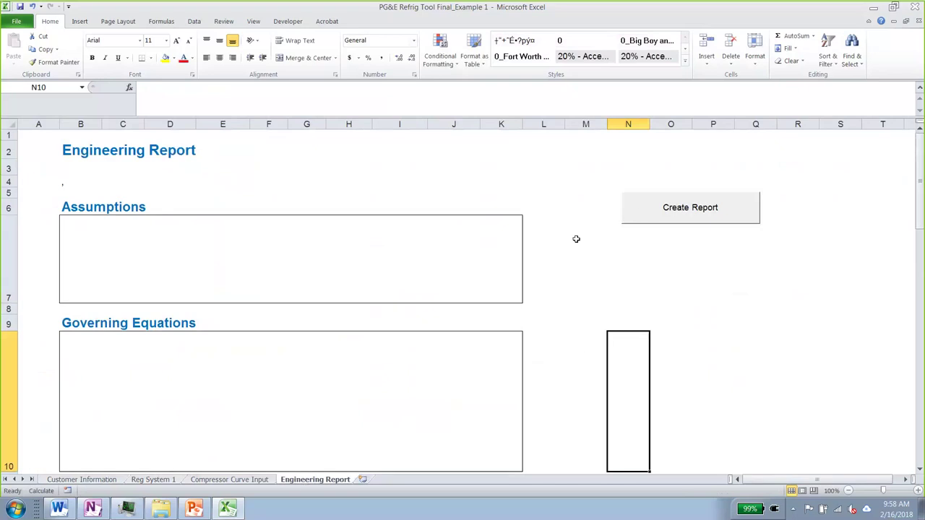
click(659, 211)
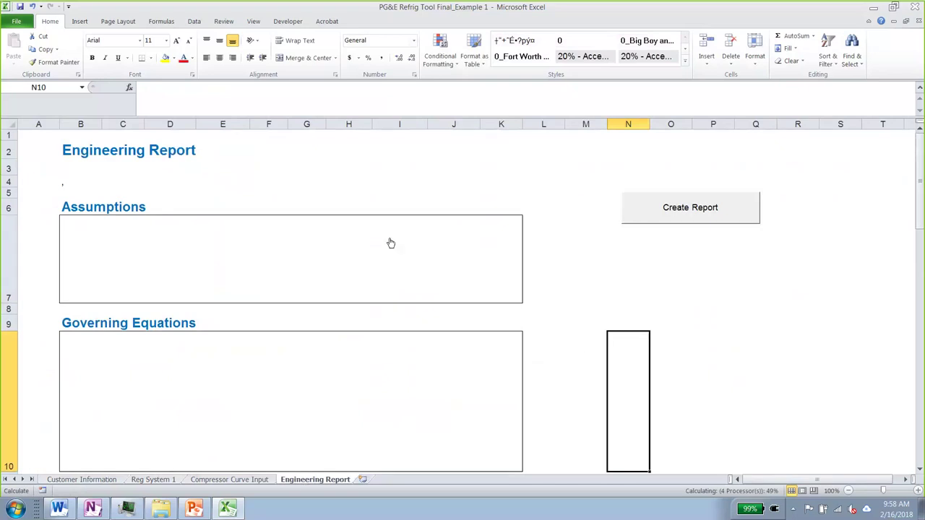
scroll(390, 243, down, 5)
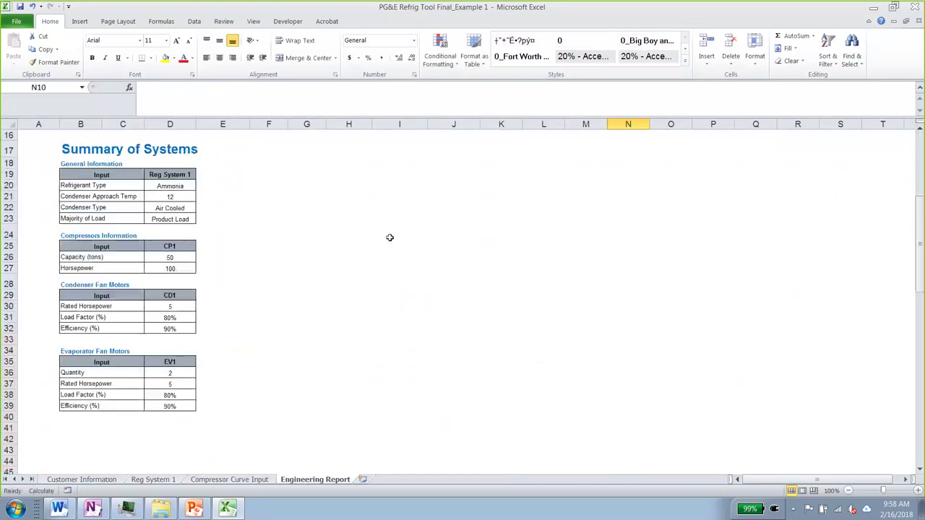
scroll(390, 238, up, 5)
click(661, 209)
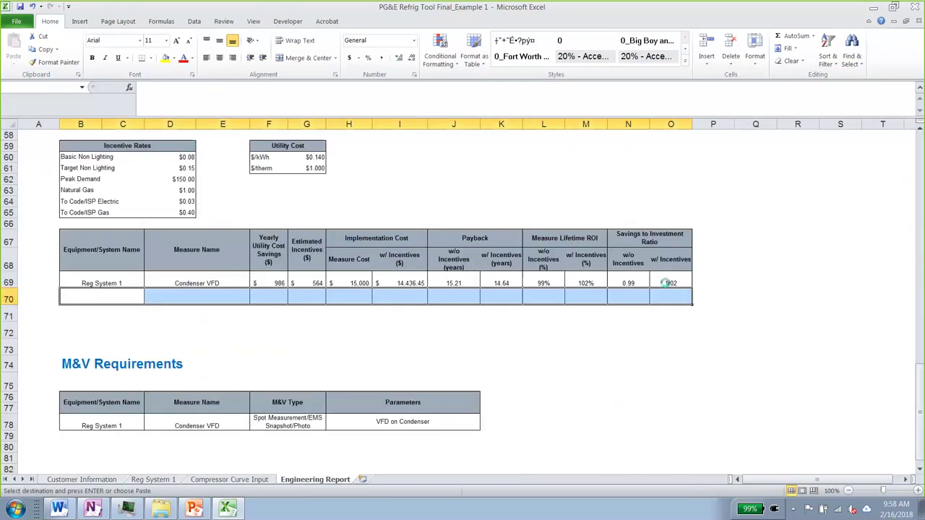
click(389, 231)
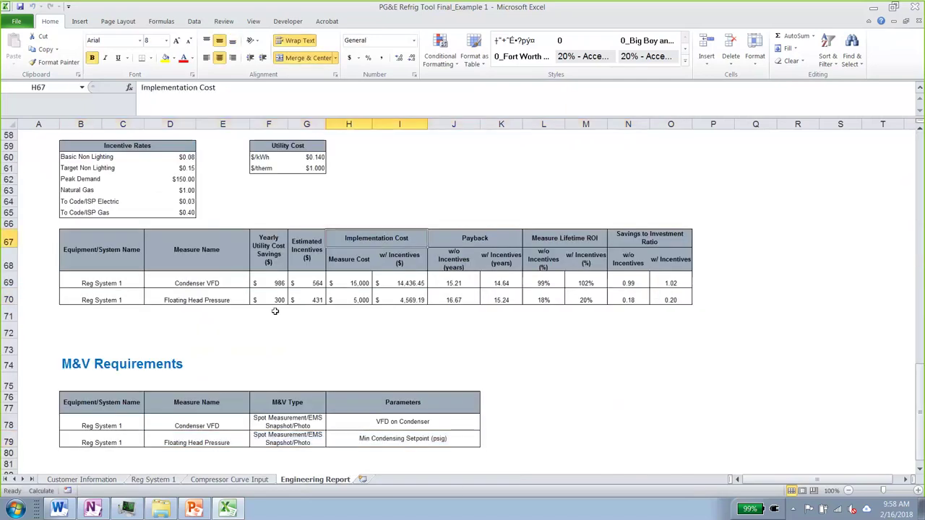
Step: Look over the Assumptions, Governing Equations and Project Notes boxes at the start of the Engineering Report
scroll(275, 310, up, 19)
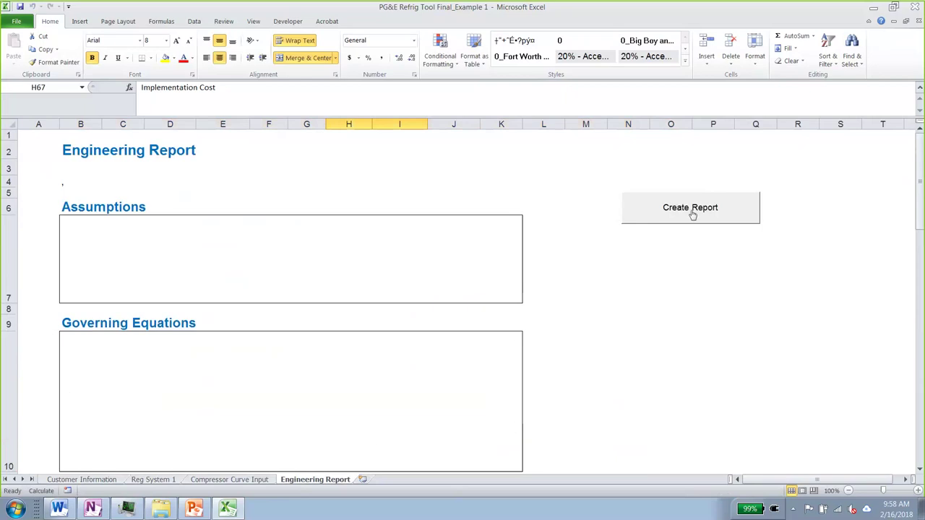
click(175, 232)
click(155, 371)
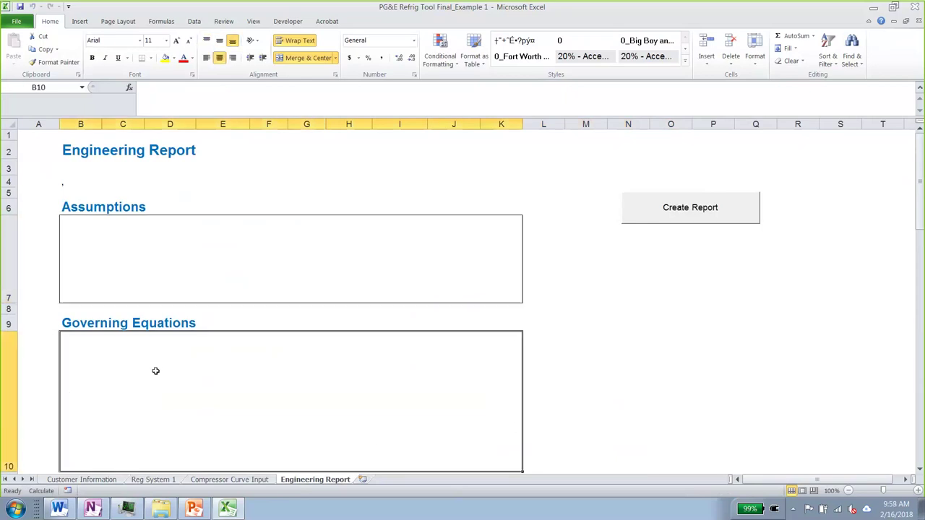
scroll(155, 371, down, 1)
scroll(156, 371, down, 1)
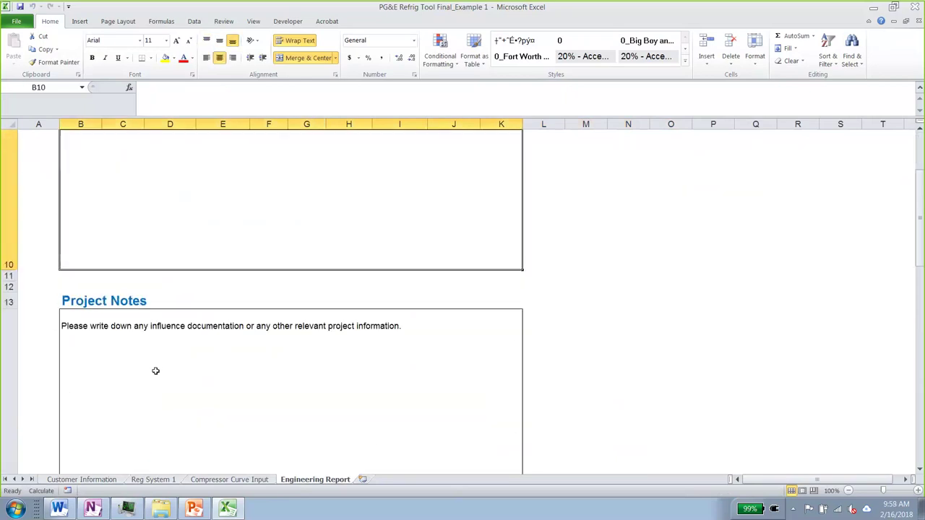
scroll(154, 371, up, 1)
scroll(155, 370, down, 1)
click(154, 368)
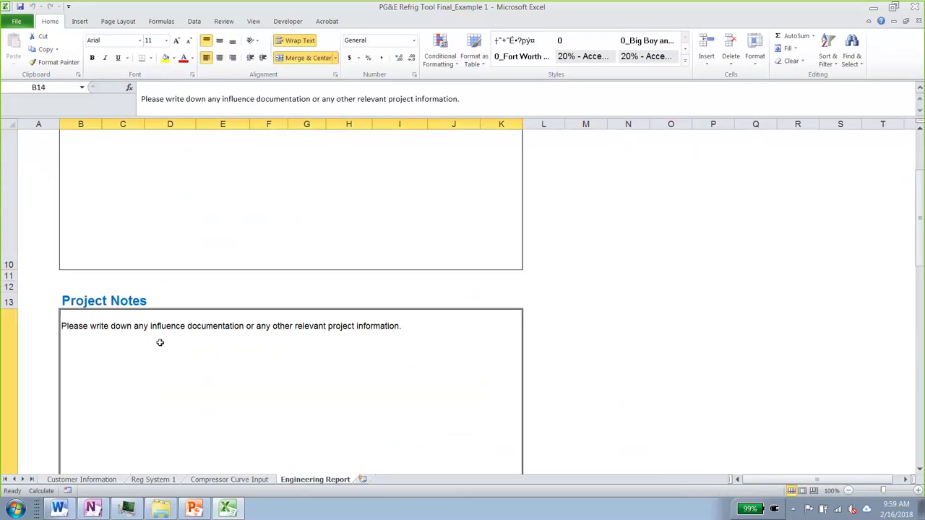
Step: Review the report's Summary of Systems and the measure type, EUL, kW and kWh entries in the Energy Savings table
scroll(160, 343, down, 3)
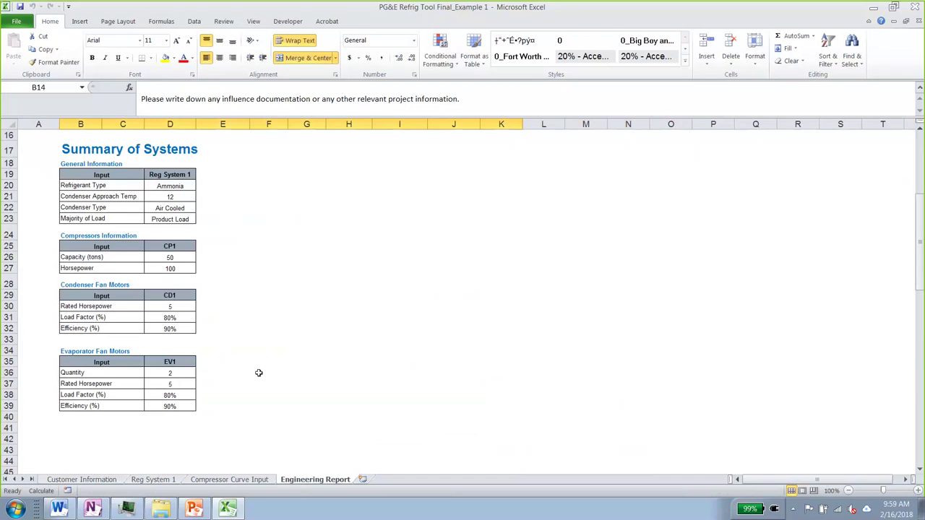
scroll(259, 373, down, 5)
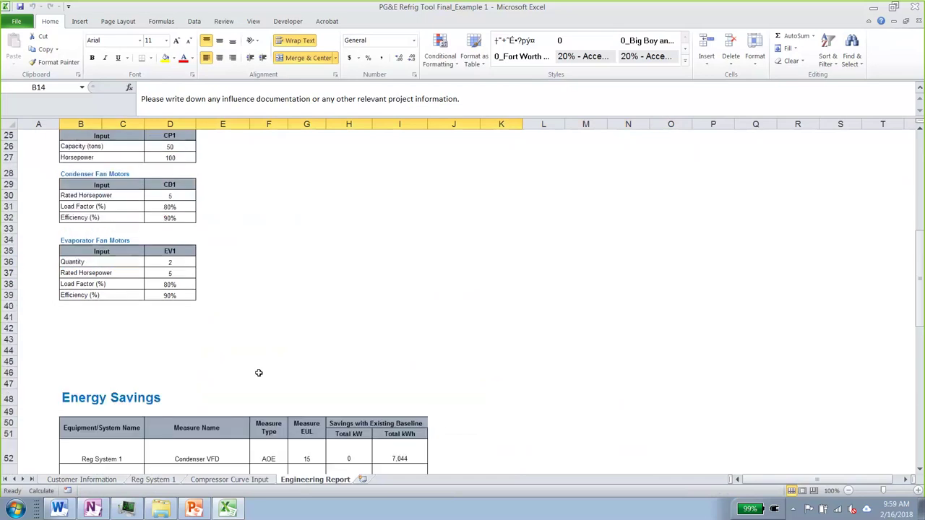
click(111, 376)
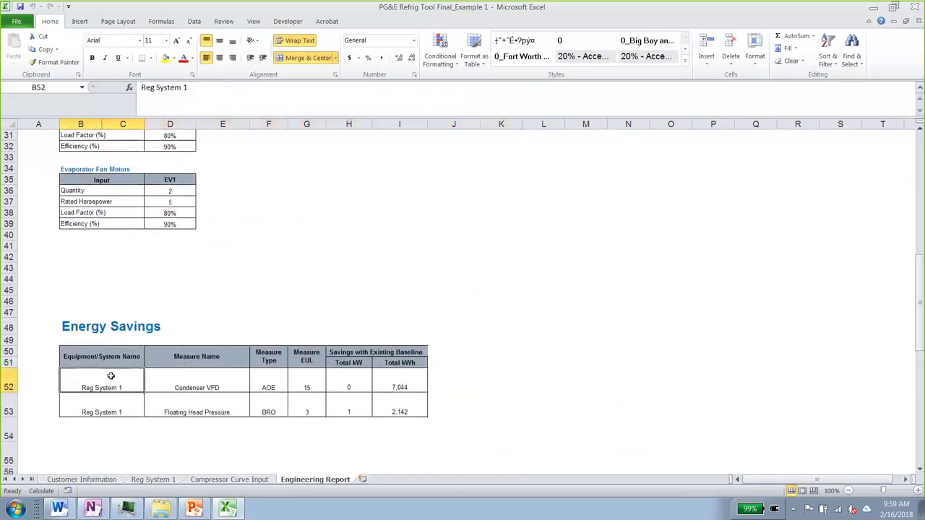
click(166, 378)
click(312, 384)
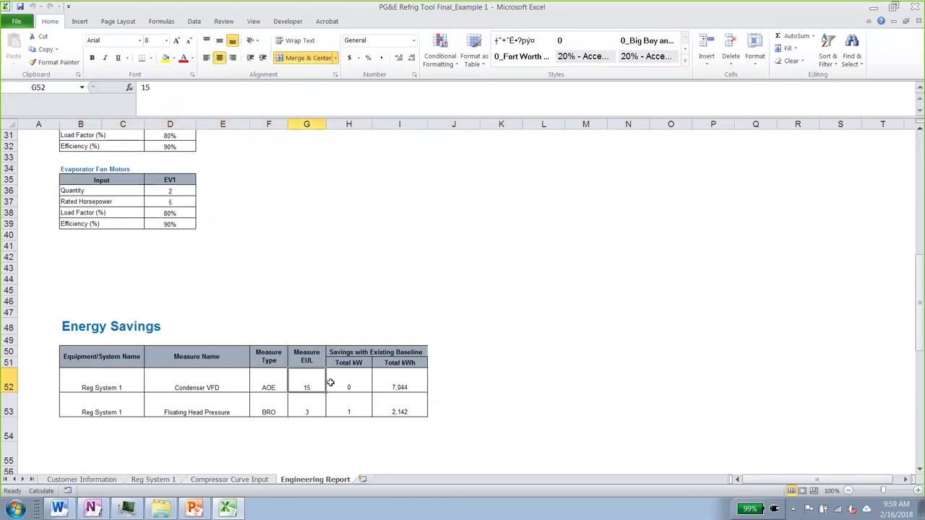
click(394, 383)
click(394, 407)
click(361, 397)
scroll(361, 397, down, 5)
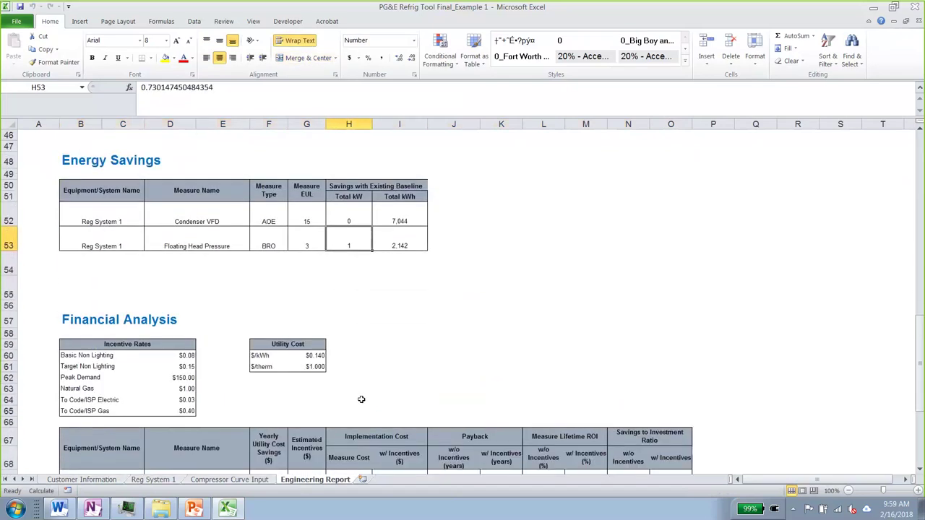
Step: Review the report's Financial Analysis results table and the $/kWh and $/therm rates in the Utility Cost table
scroll(362, 399, down, 2)
drag(101, 376, 672, 425)
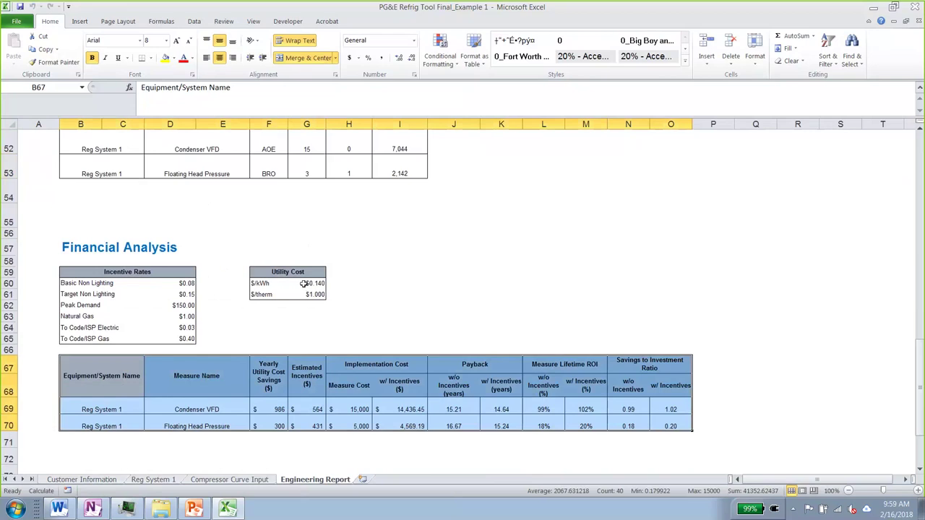
drag(303, 283, 307, 295)
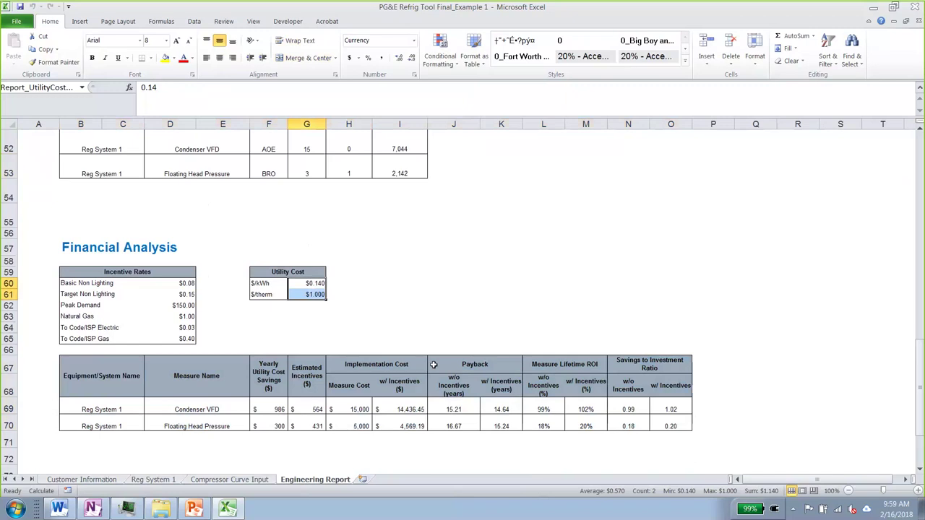
Step: Examine the M&V Requirements table, checking each measure's M&V type and parameters for Condenser VFD and Floating Head Pressure
scroll(437, 399, down, 1)
scroll(436, 399, down, 2)
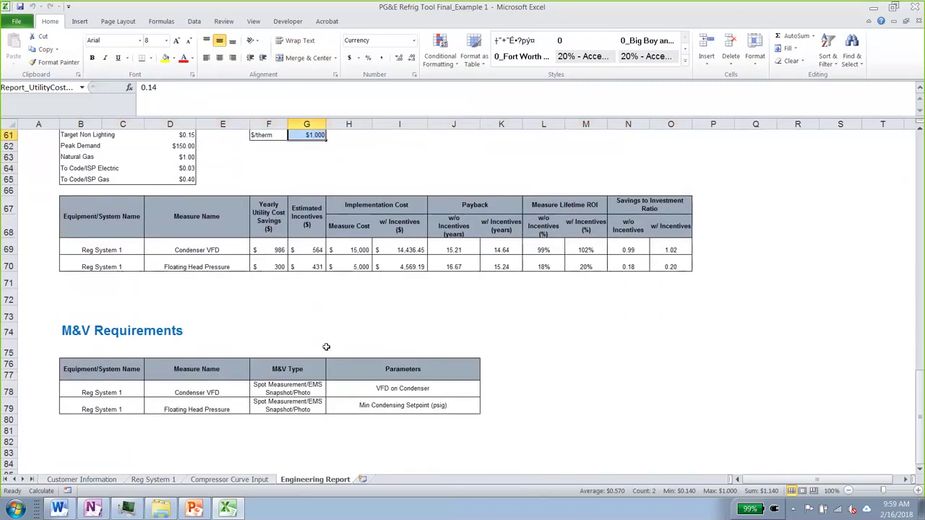
click(133, 395)
click(175, 404)
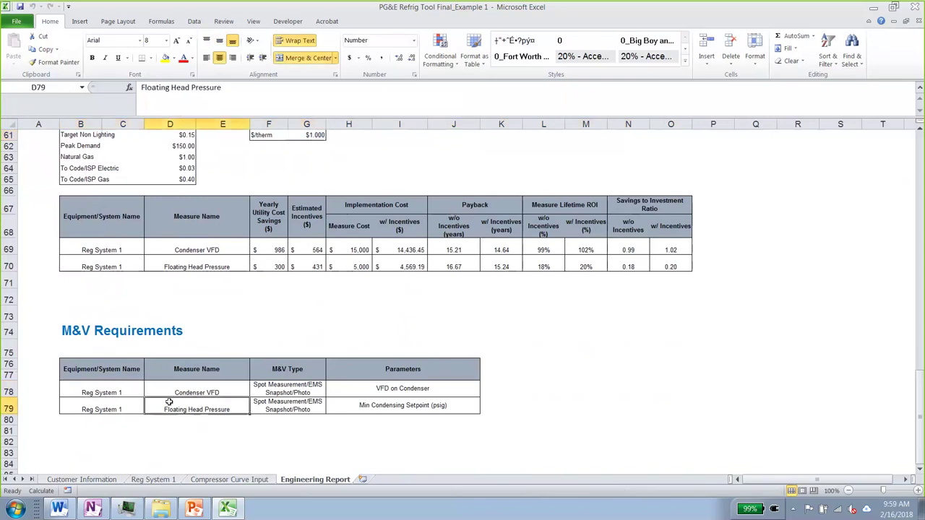
click(274, 393)
key(Down)
key(Right)
key(Up)
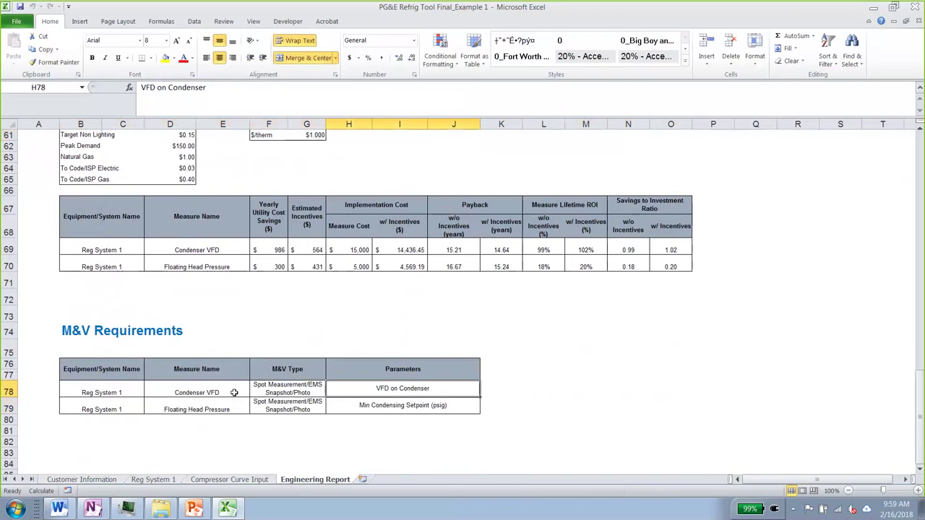
Step: Return to the start of the Engineering Report, then revisit the Customer Information sheet and the Reg System 1 calculations
scroll(234, 392, up, 15)
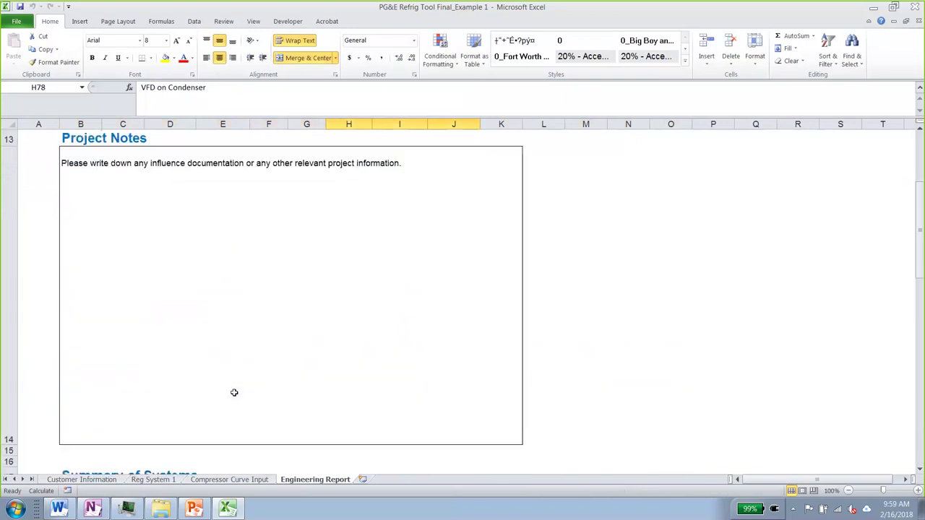
scroll(234, 393, up, 4)
click(67, 481)
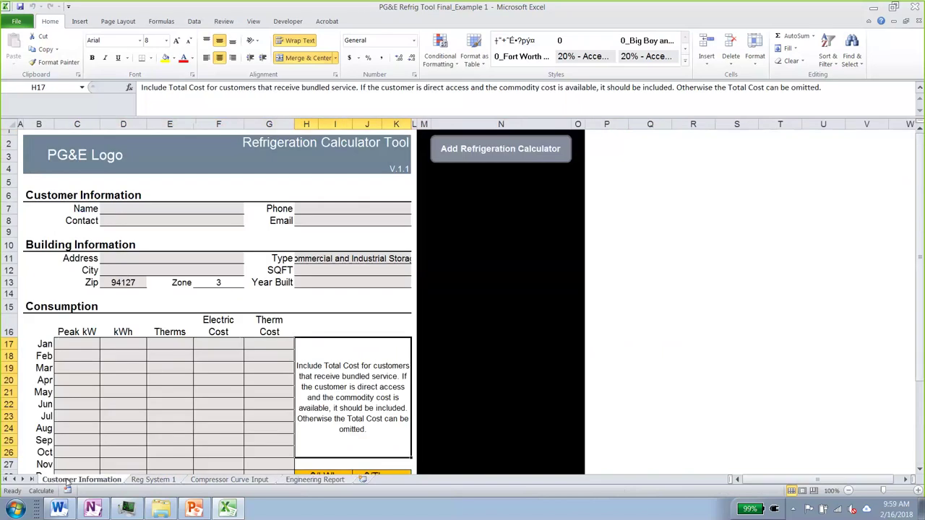
click(153, 480)
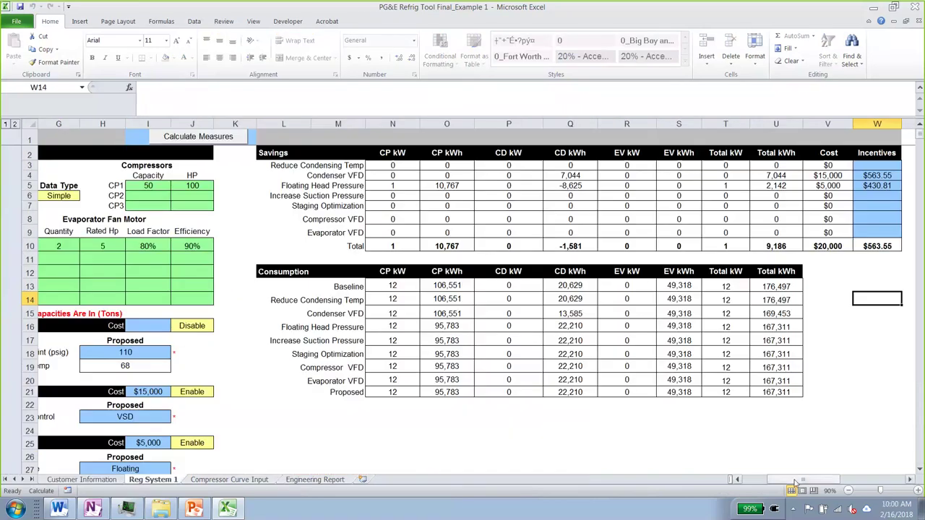
click(569, 404)
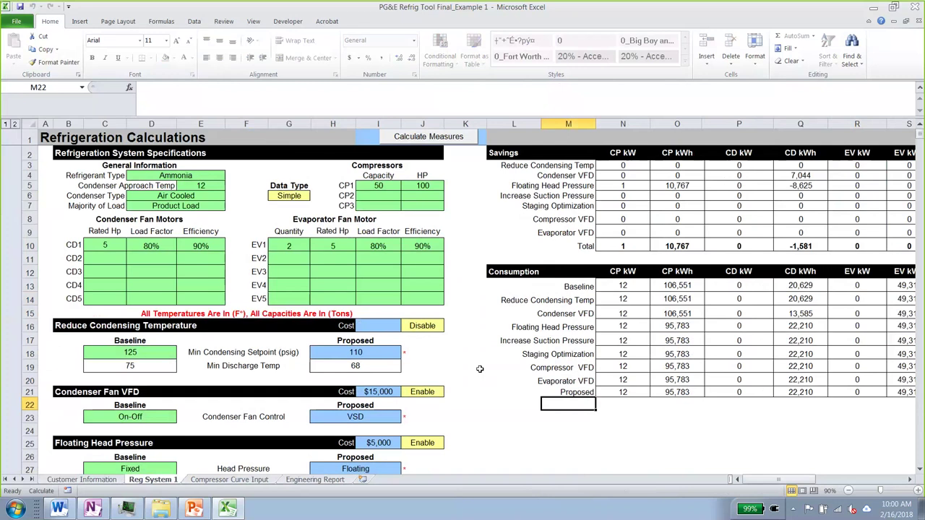